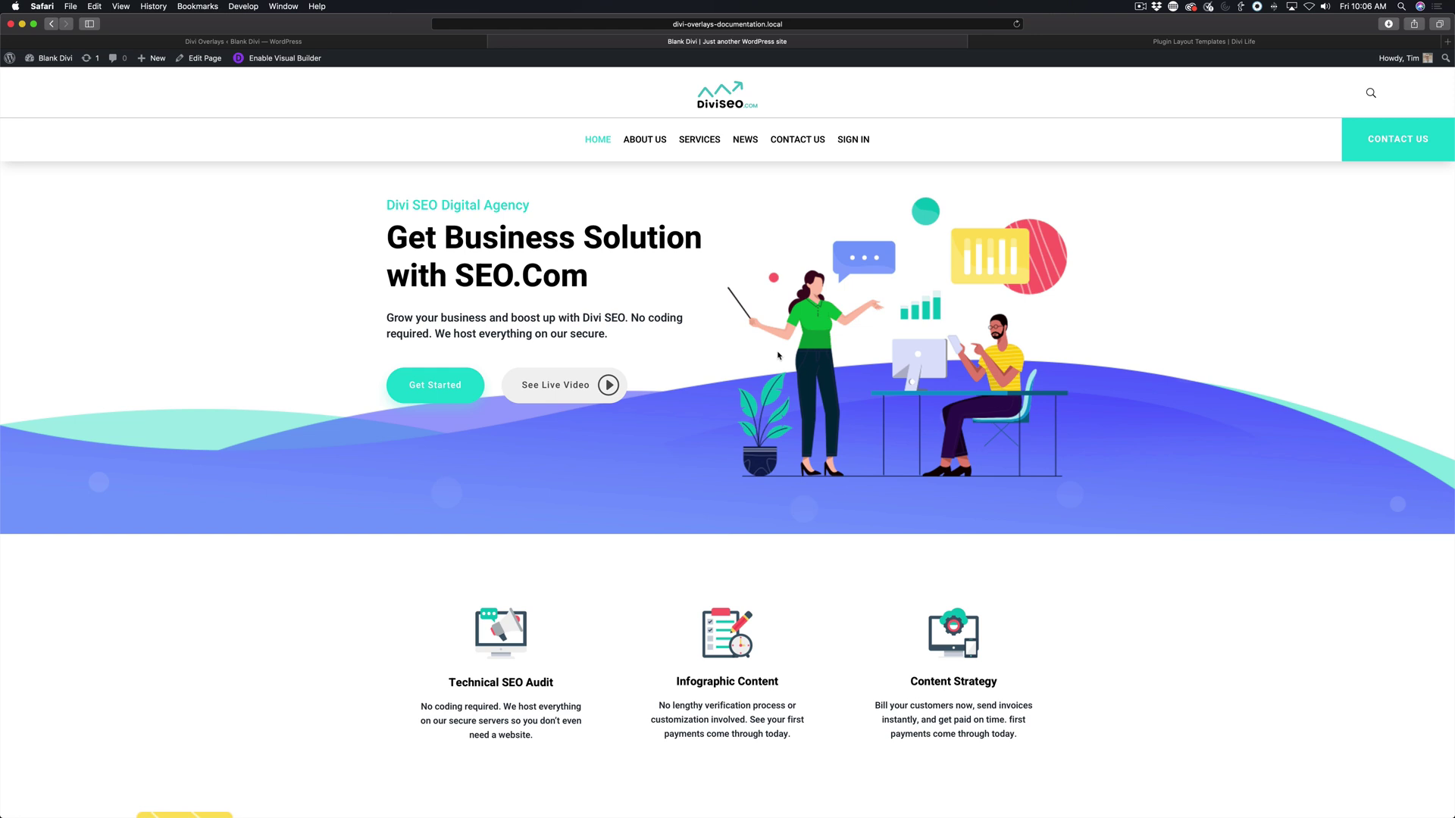
Select, then deselect, the word 'secure' at the end of the hero paragraph.
{"action": "triple_click", "coordinate": [583, 332]}
{"action": "left_click_drag", "start_coordinate": [606, 333], "coordinate": [565, 333]}
{"action": "left_click", "coordinate": [565, 334]}
{"action": "left_click_drag", "start_coordinate": [609, 333], "coordinate": [590, 332]}
{"action": "left_click", "coordinate": [652, 342]}
Copy the Test Overlay's CSS ID overlay_unique_id_824 from the Divi Overlays list.
{"action": "left_click", "coordinate": [338, 42]}
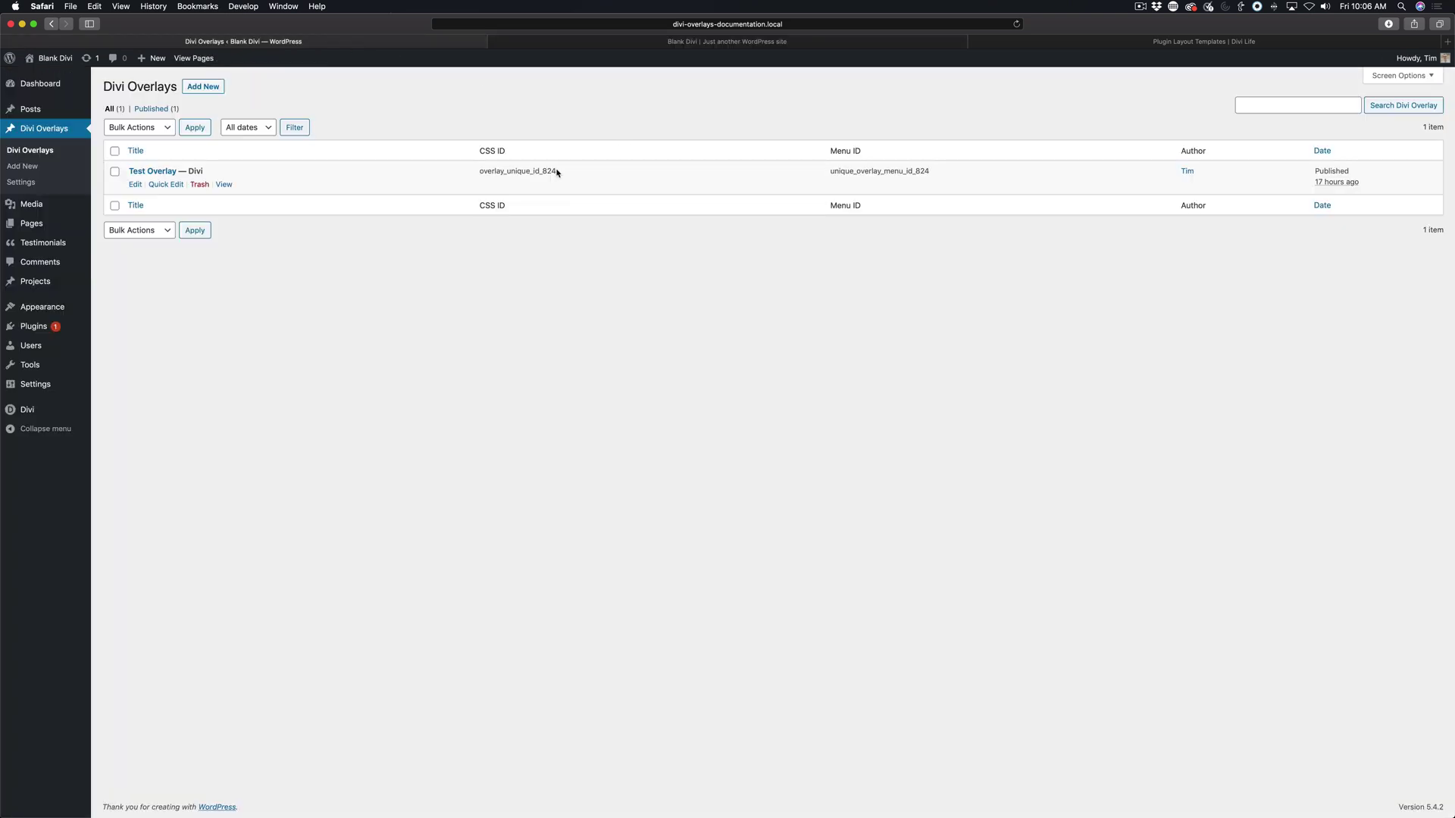
{"action": "left_click_drag", "start_coordinate": [557, 171], "coordinate": [475, 169]}
{"action": "right_click", "coordinate": [505, 174]}
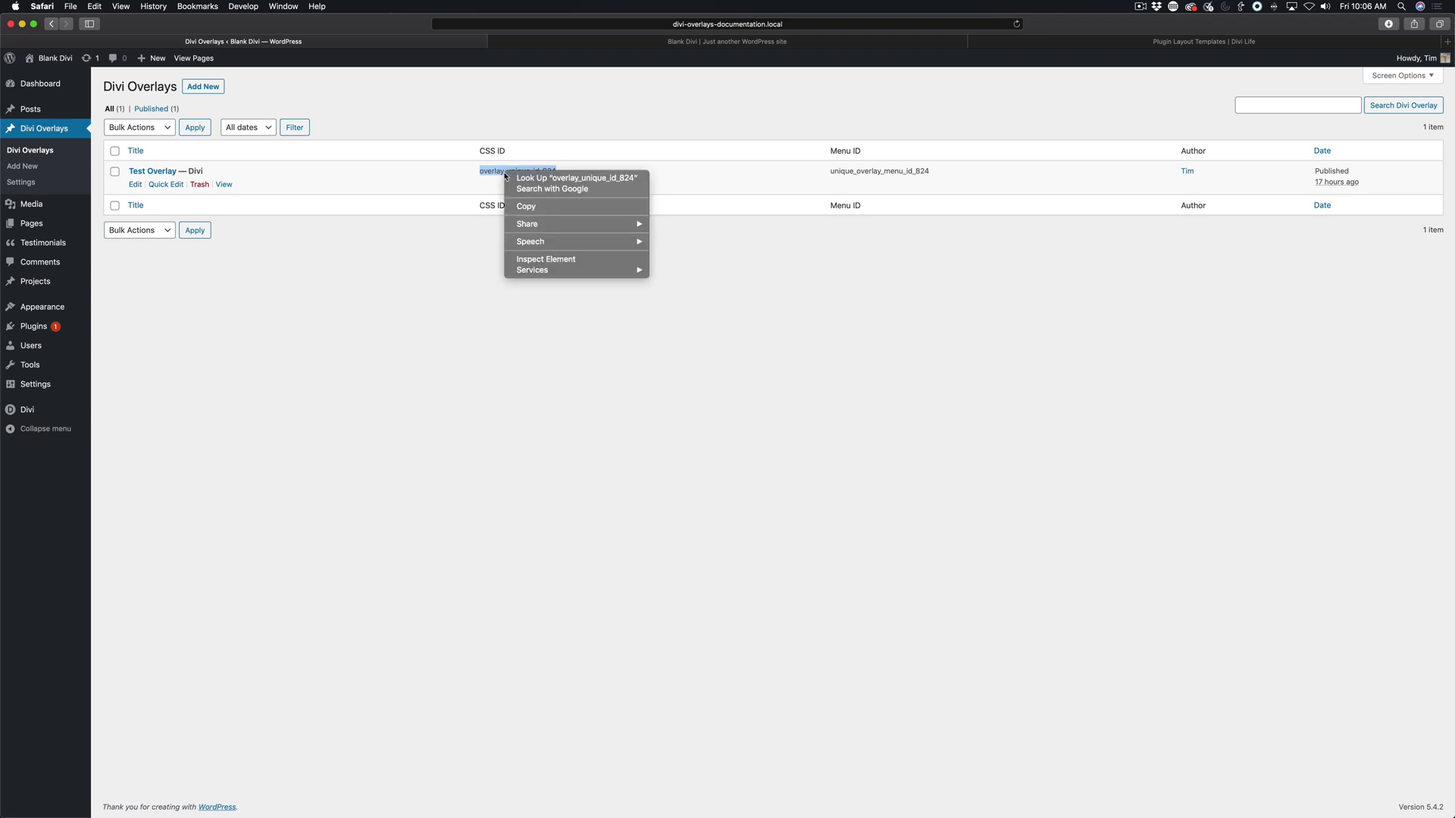
{"action": "left_click", "coordinate": [543, 207]}
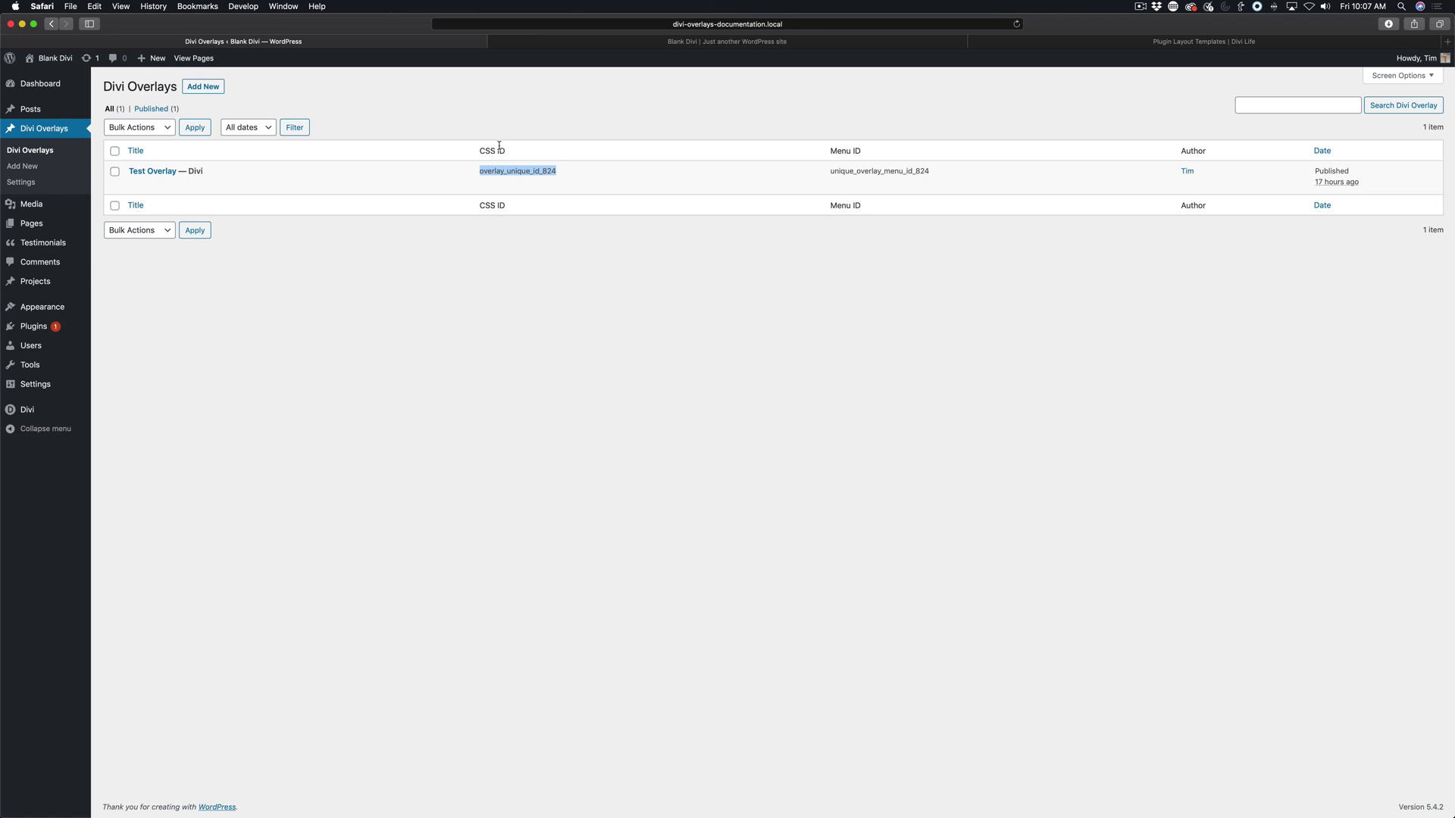
Enable the Visual Builder on the homepage and open the hero text module's settings.
{"action": "left_click", "coordinate": [699, 43]}
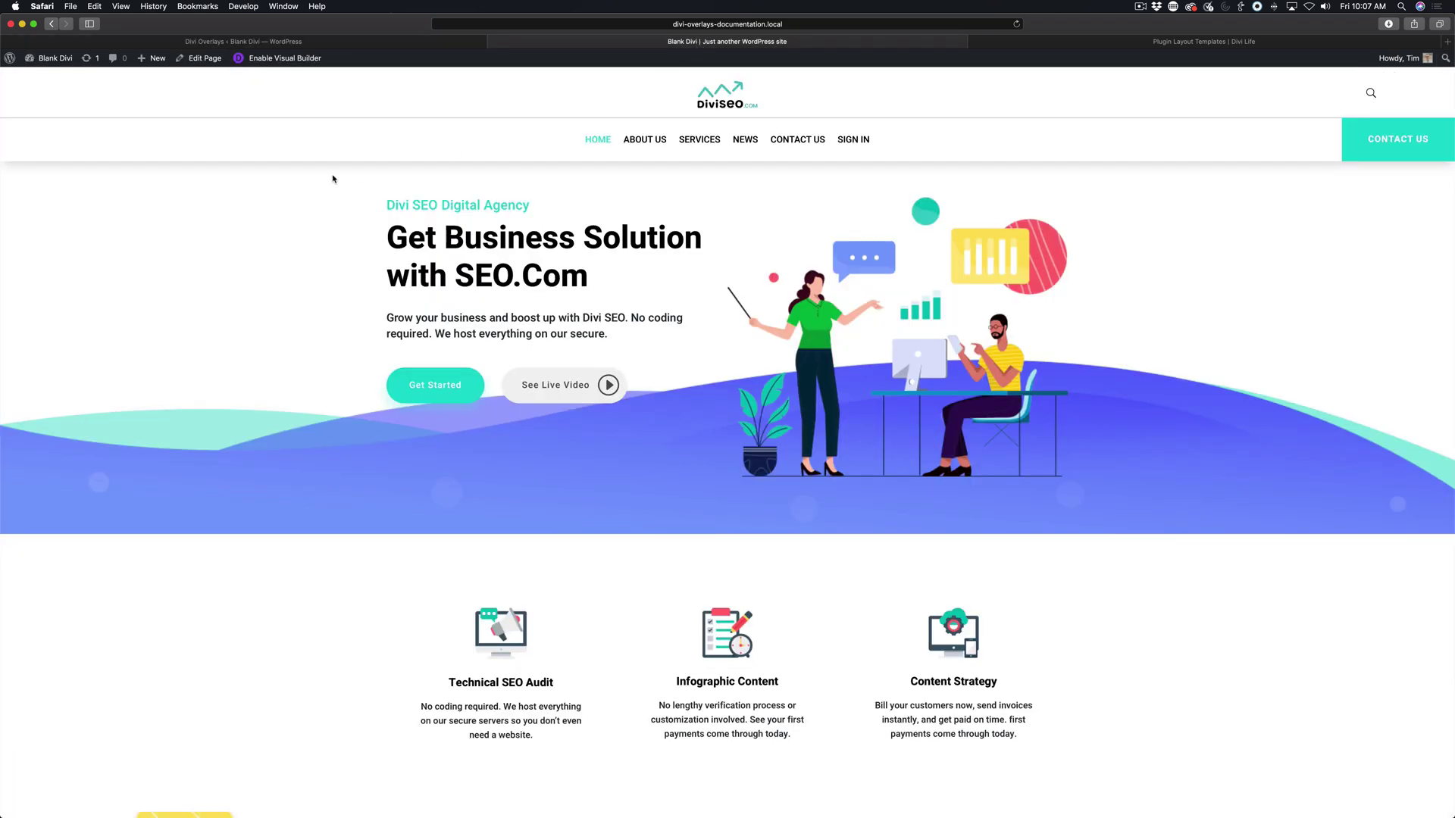
{"action": "left_click", "coordinate": [280, 64]}
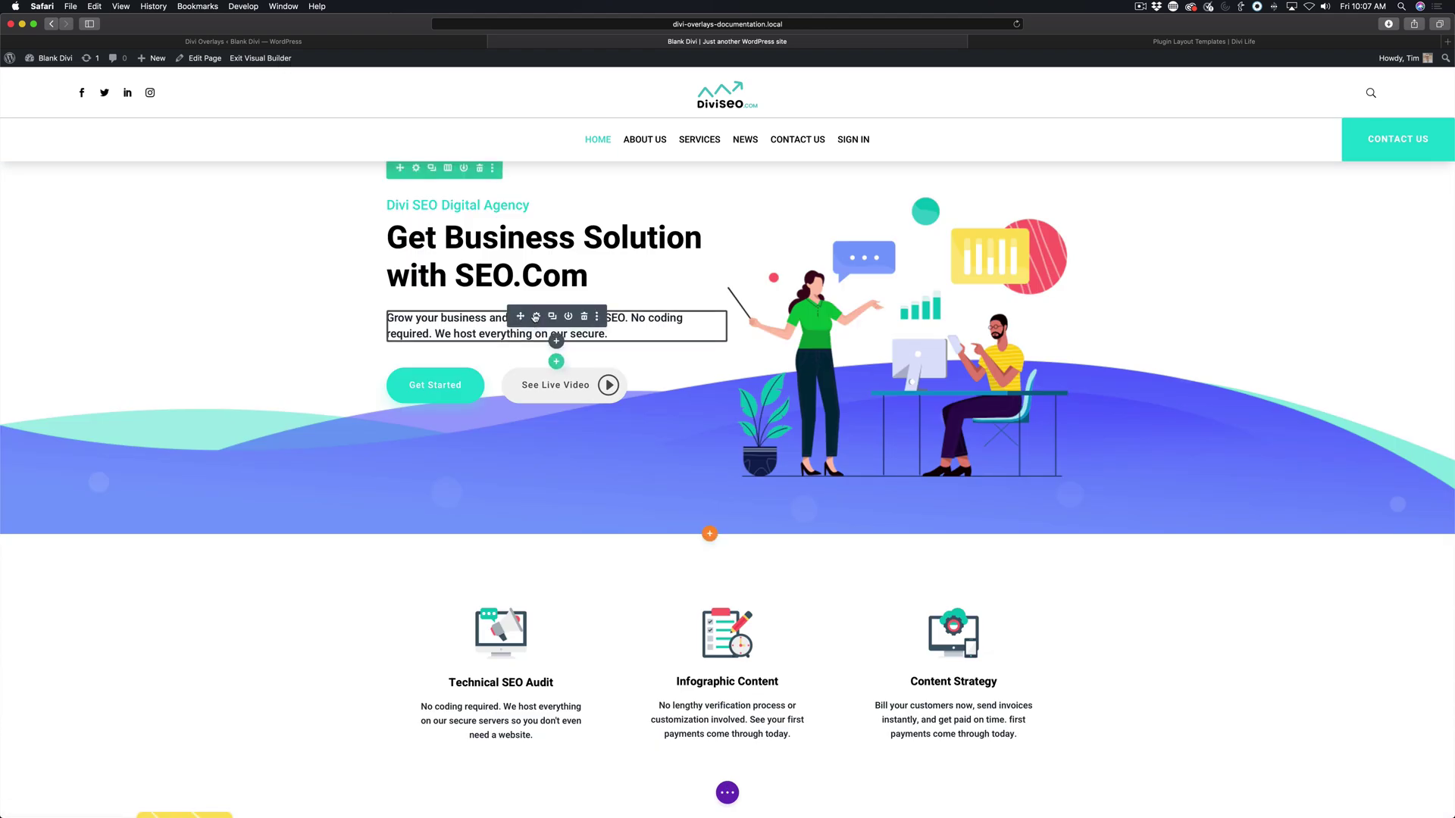
{"action": "left_click", "coordinate": [537, 319]}
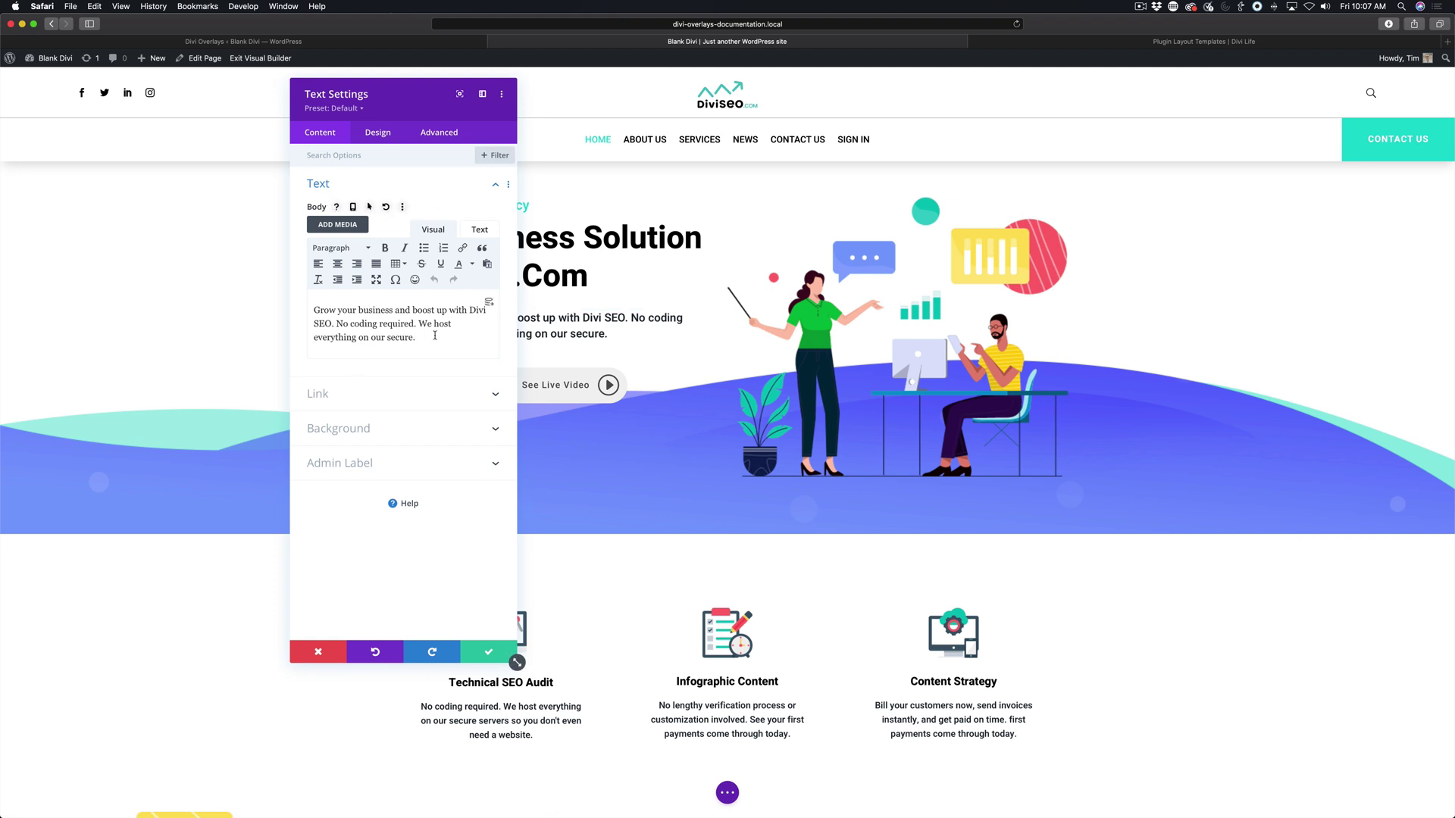
Append 'See More' to the hero paragraph and select it for linking.
{"action": "type", "text": "See More"}
{"action": "left_click_drag", "start_coordinate": [457, 338], "coordinate": [419, 340]}
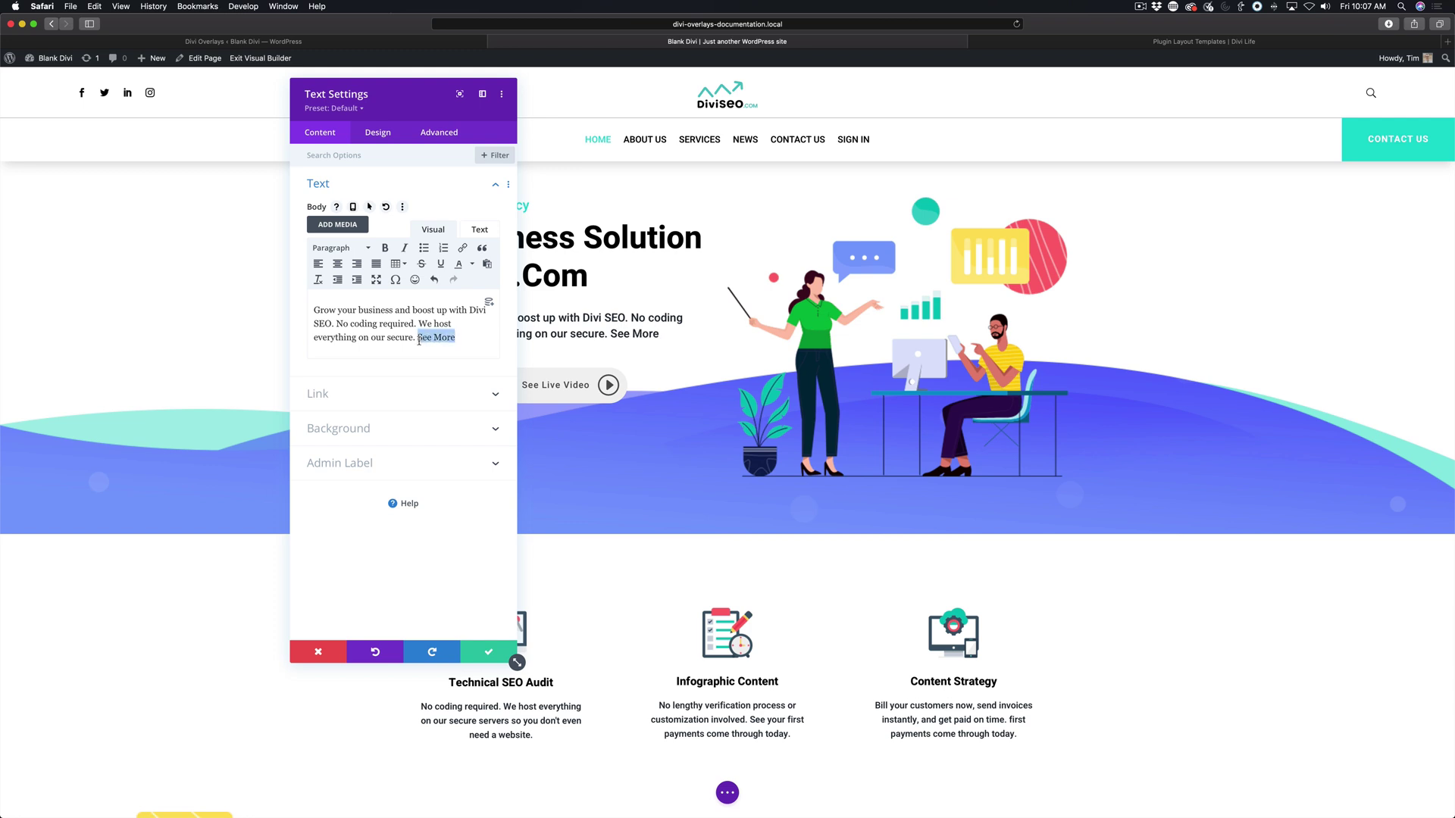
{"action": "left_click", "coordinate": [463, 249]}
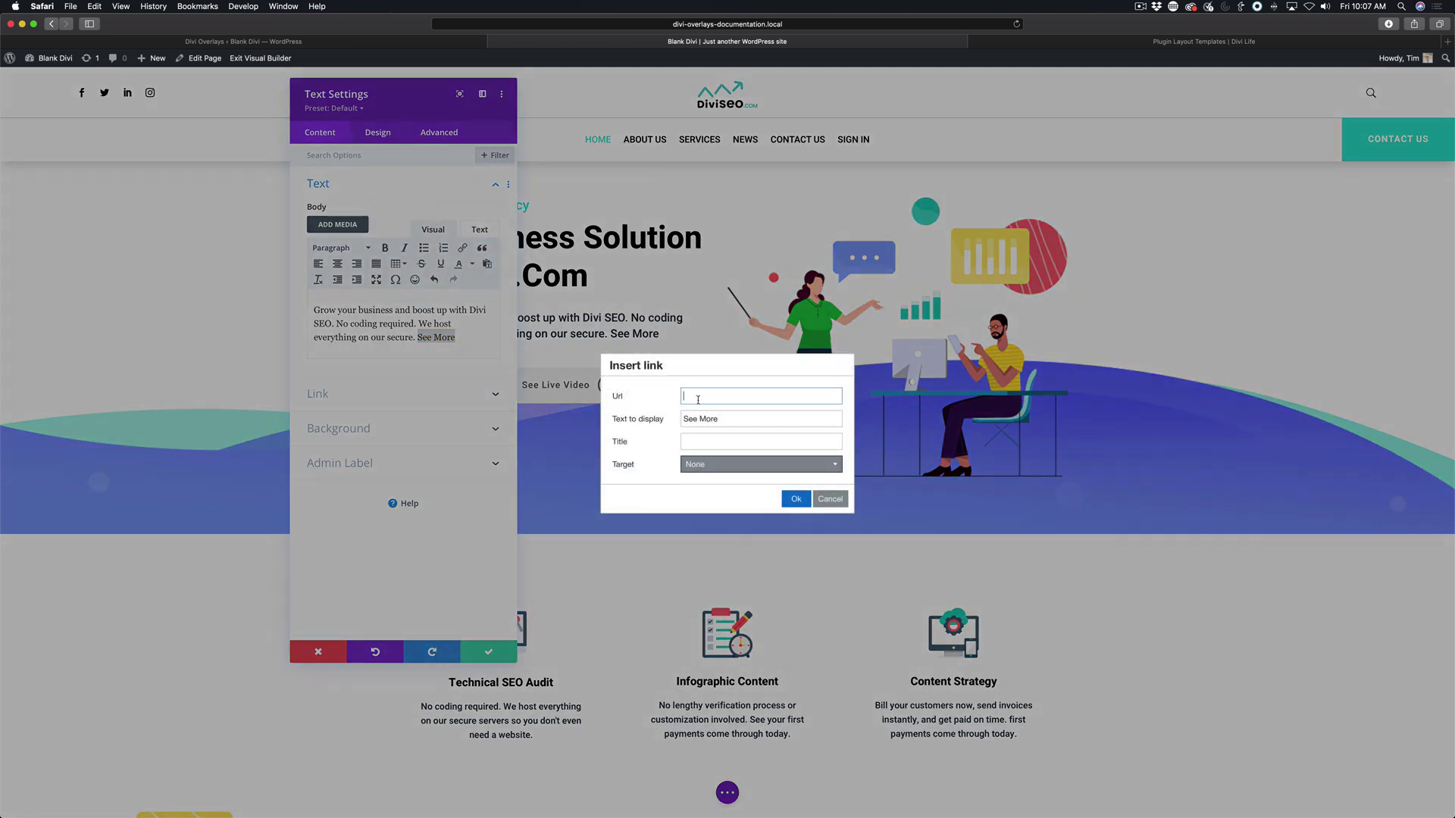
Set the See More link URL to #seemore and confirm it.
{"action": "type", "text": "#open"}
{"action": "triple_click", "coordinate": [694, 393]}
{"action": "left_click", "coordinate": [727, 396]}
{"action": "left_click_drag", "start_coordinate": [691, 396], "coordinate": [716, 399]}
{"action": "type", "text": "overlay"}
{"action": "double_click", "coordinate": [707, 396]}
{"action": "type", "text": "seemore"}
{"action": "left_click_drag", "start_coordinate": [687, 395], "coordinate": [760, 398]}
{"action": "triple_click", "coordinate": [707, 396]}
{"action": "left_click", "coordinate": [797, 498]}
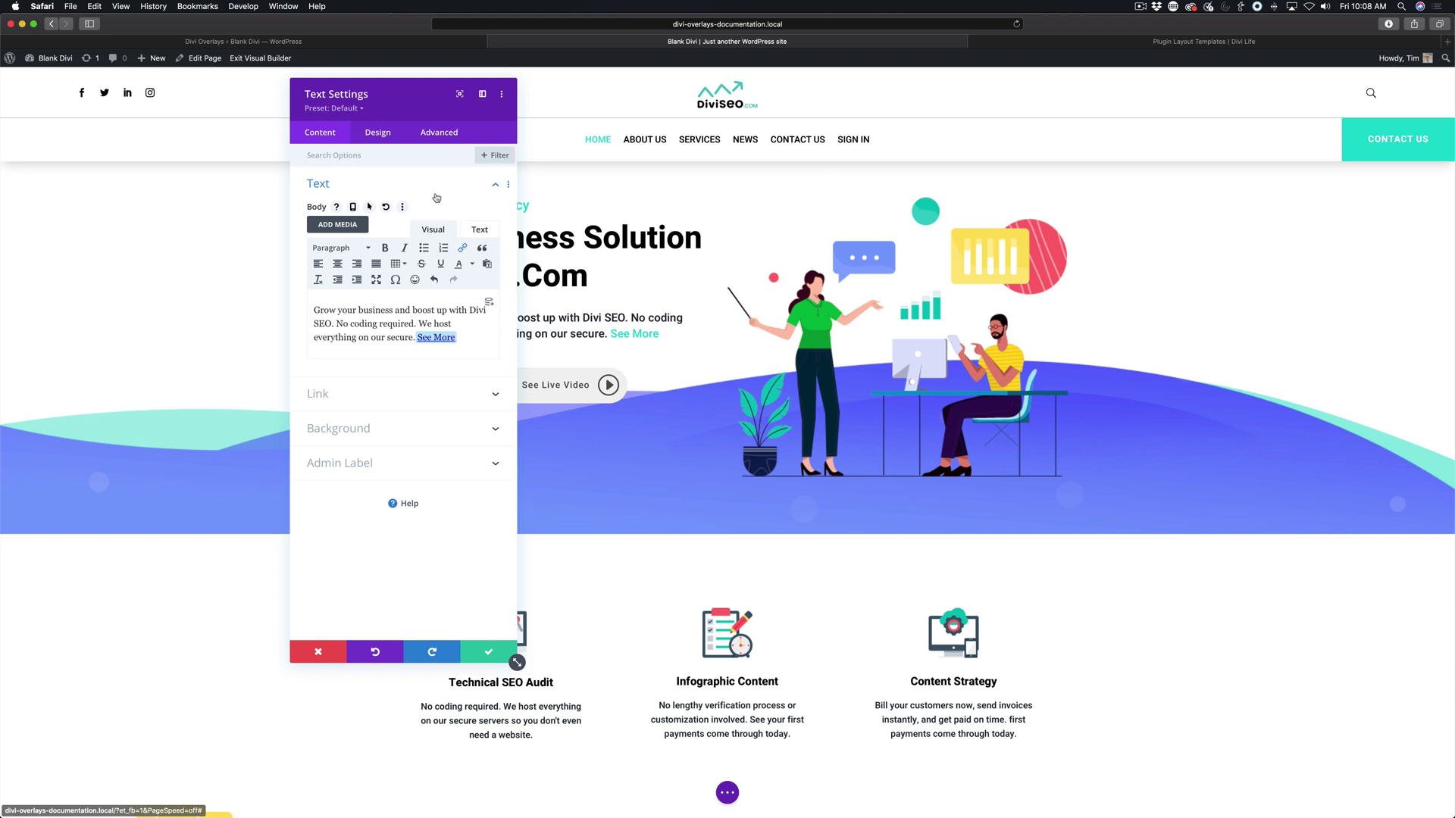
In the raw HTML, add id="overlay_unique_id_824" after the #seemore href, then select it.
{"action": "left_click", "coordinate": [475, 231]}
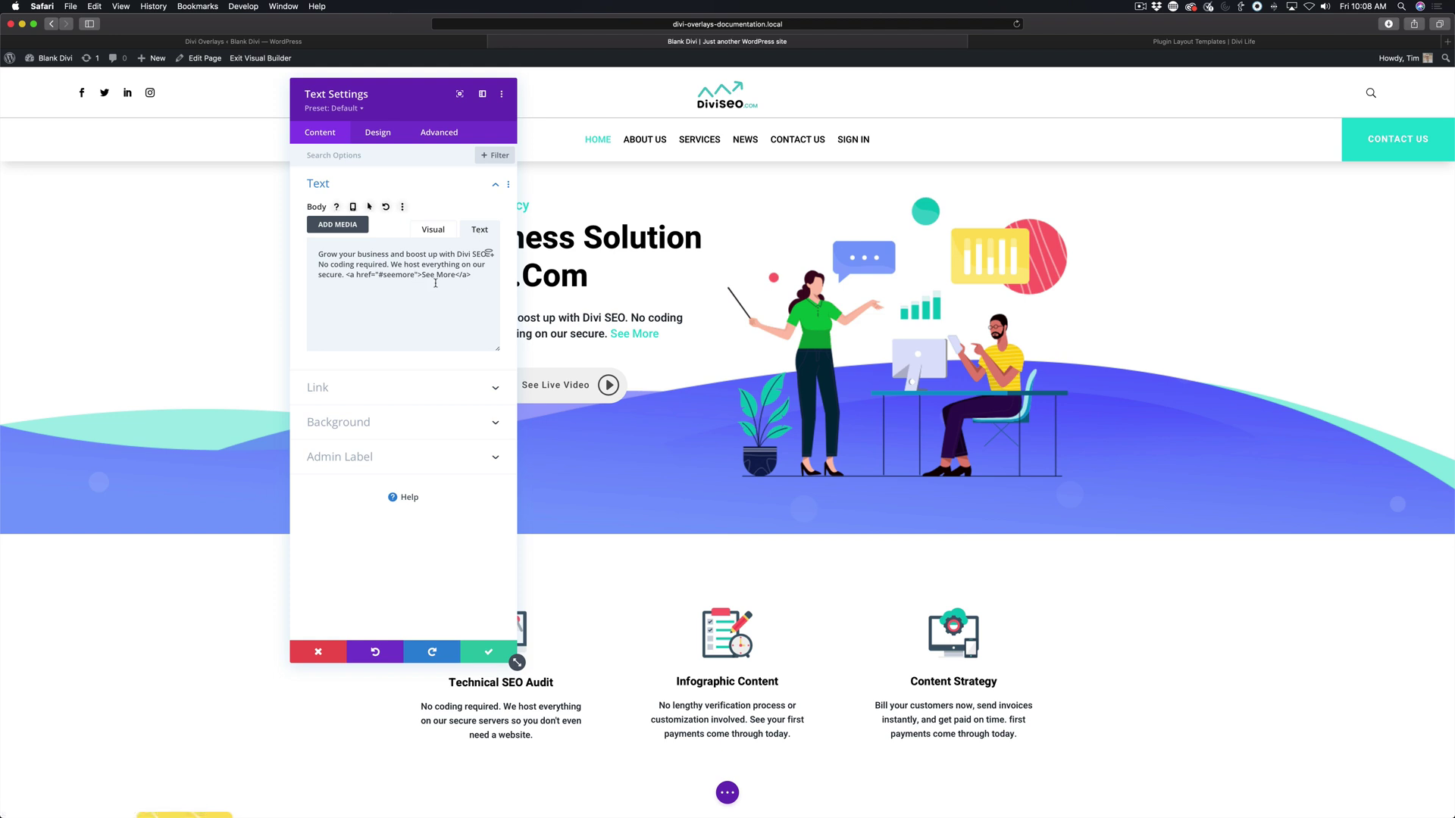
{"action": "left_click", "coordinate": [417, 275]}
{"action": "left_click", "coordinate": [419, 275]}
{"action": "type", "text": "id=\""}
{"action": "key", "text": "super+v"}
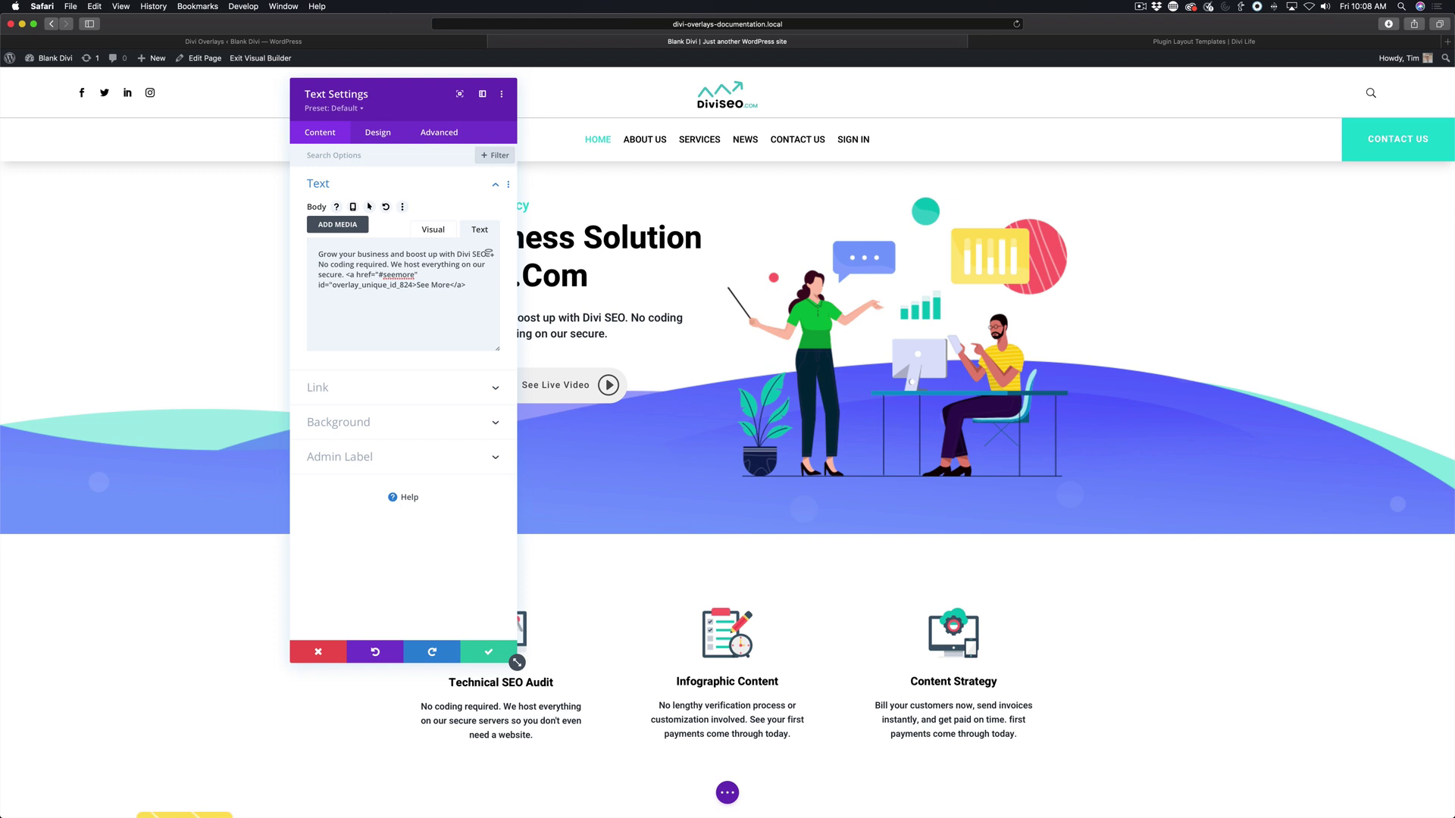
{"action": "type", "text": "\""}
{"action": "left_click_drag", "start_coordinate": [414, 284], "coordinate": [311, 282]}
Cut the id attribute, then re-add id="overlay_unique_id_824" to the See More link.
{"action": "key", "text": "super+x"}
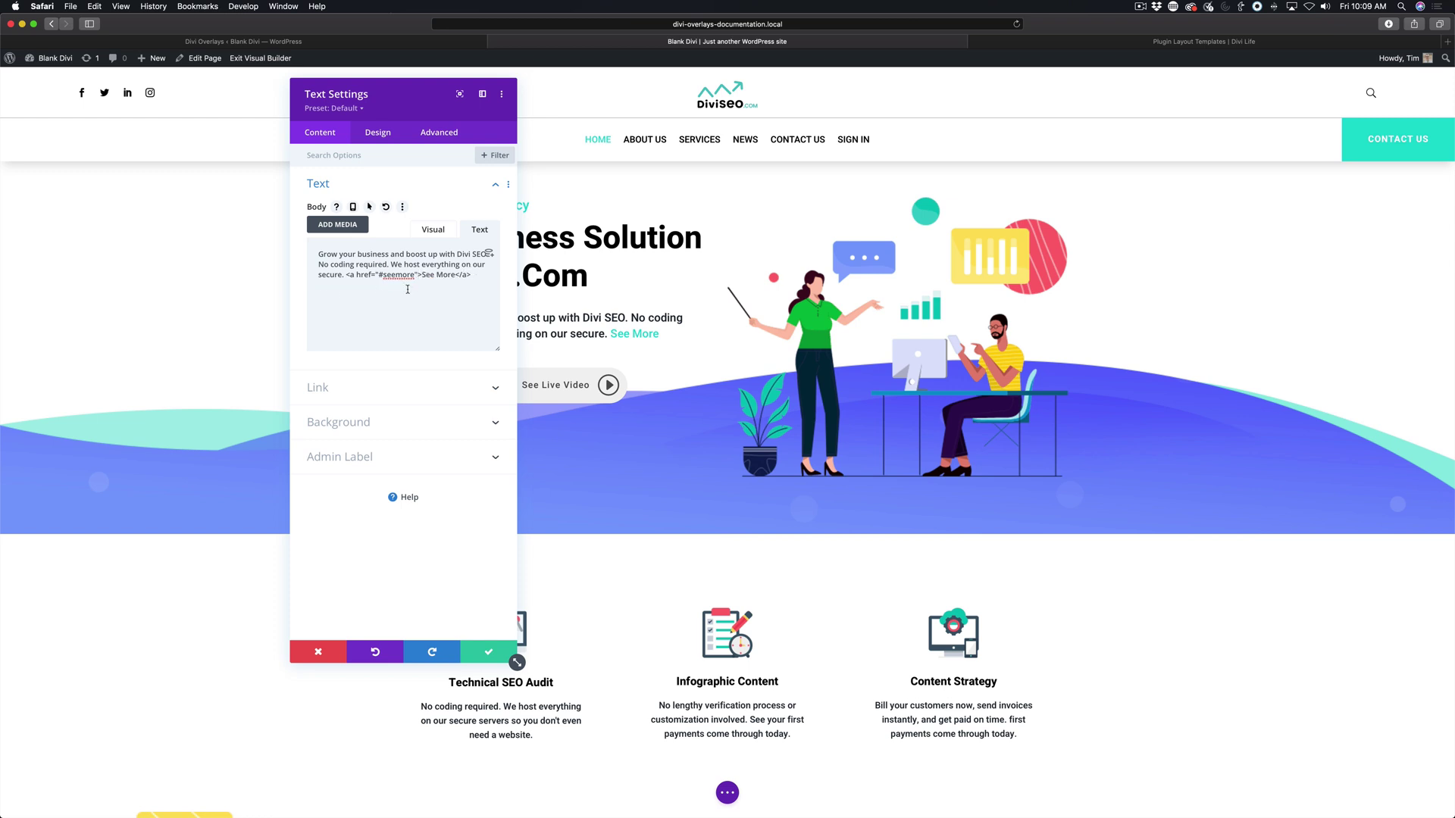
{"action": "left_click", "coordinate": [444, 230]}
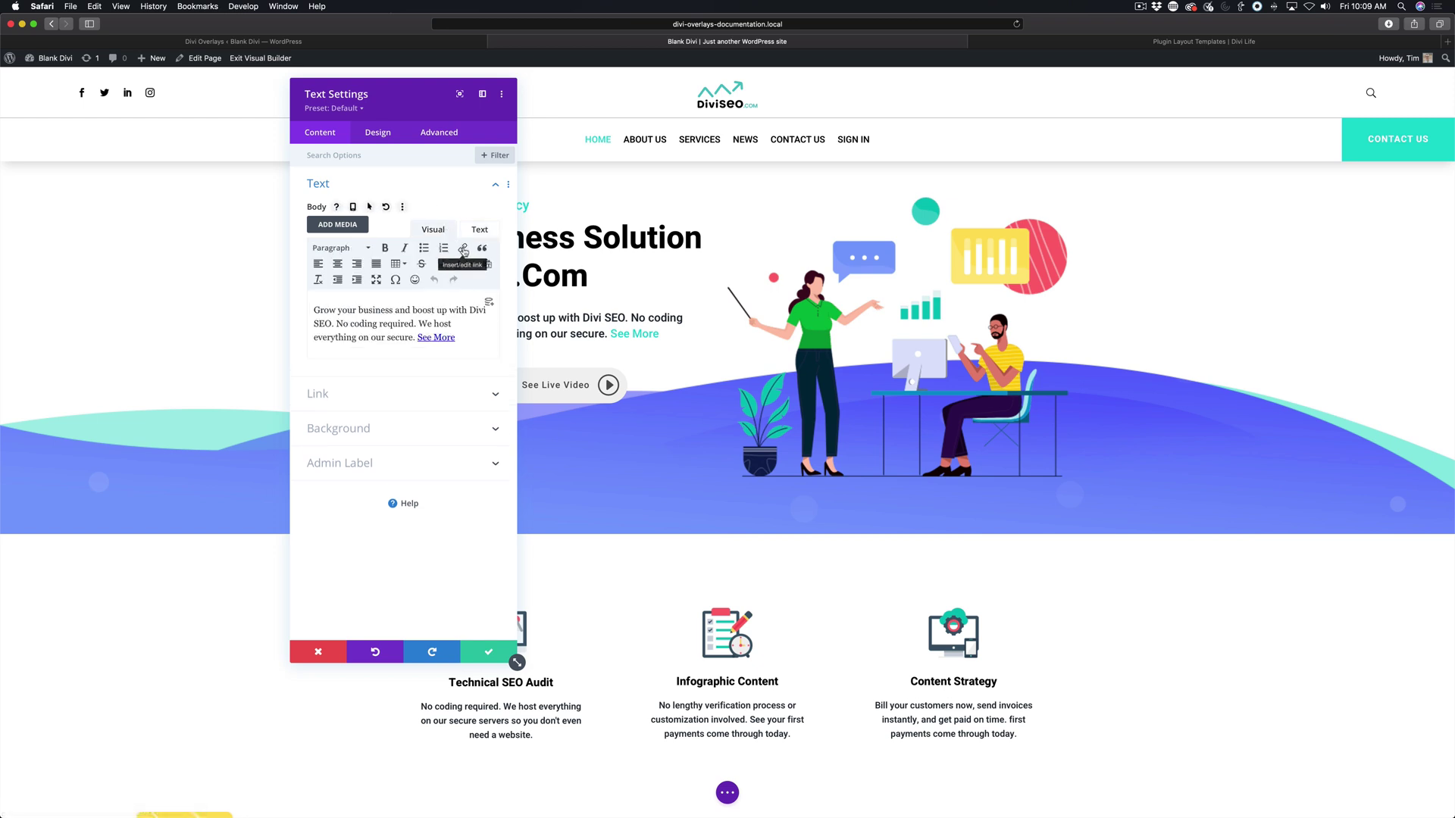
{"action": "left_click", "coordinate": [480, 229]}
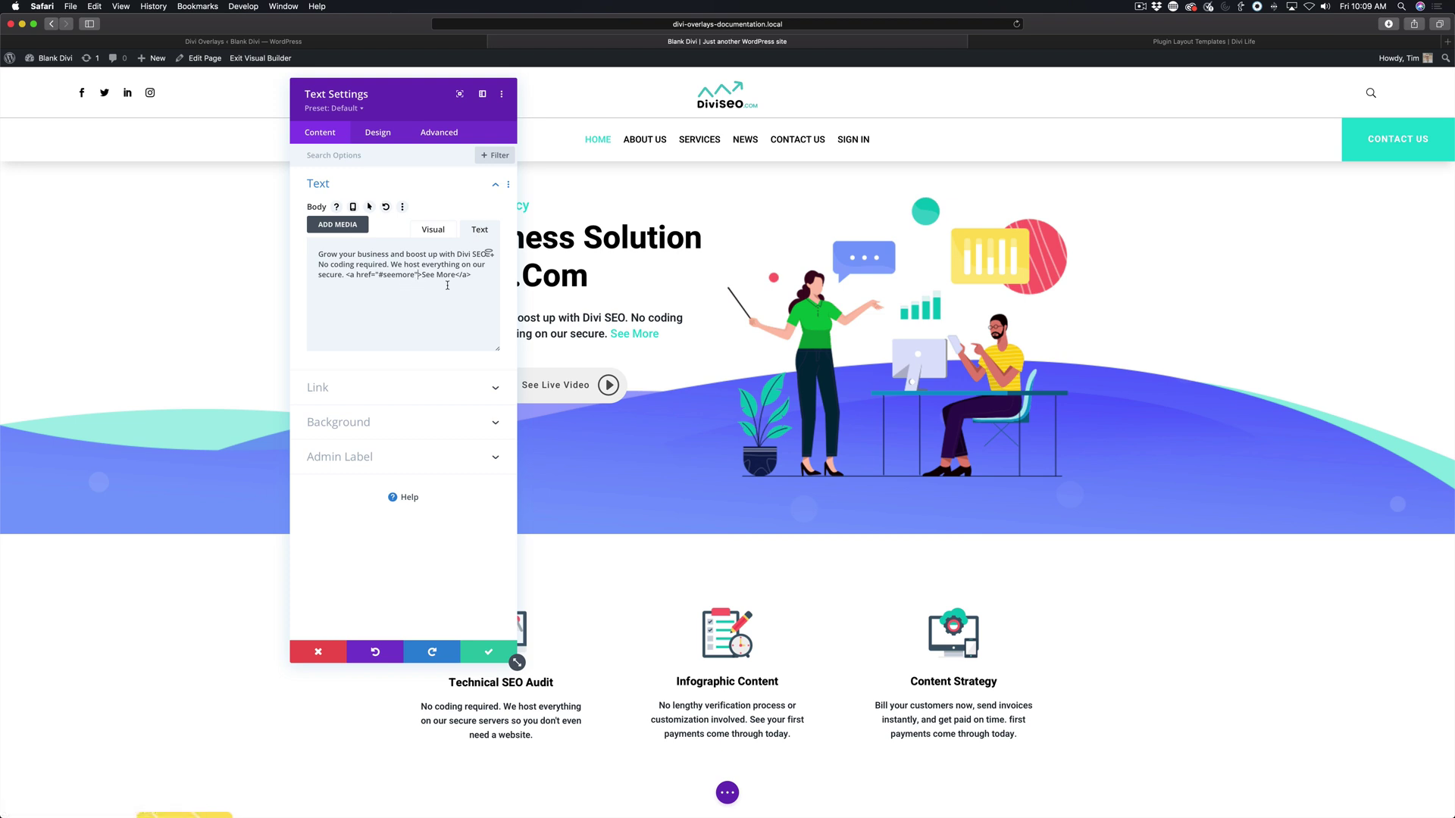
{"action": "type", "text": "id=\""}
{"action": "key", "text": "super+v"}
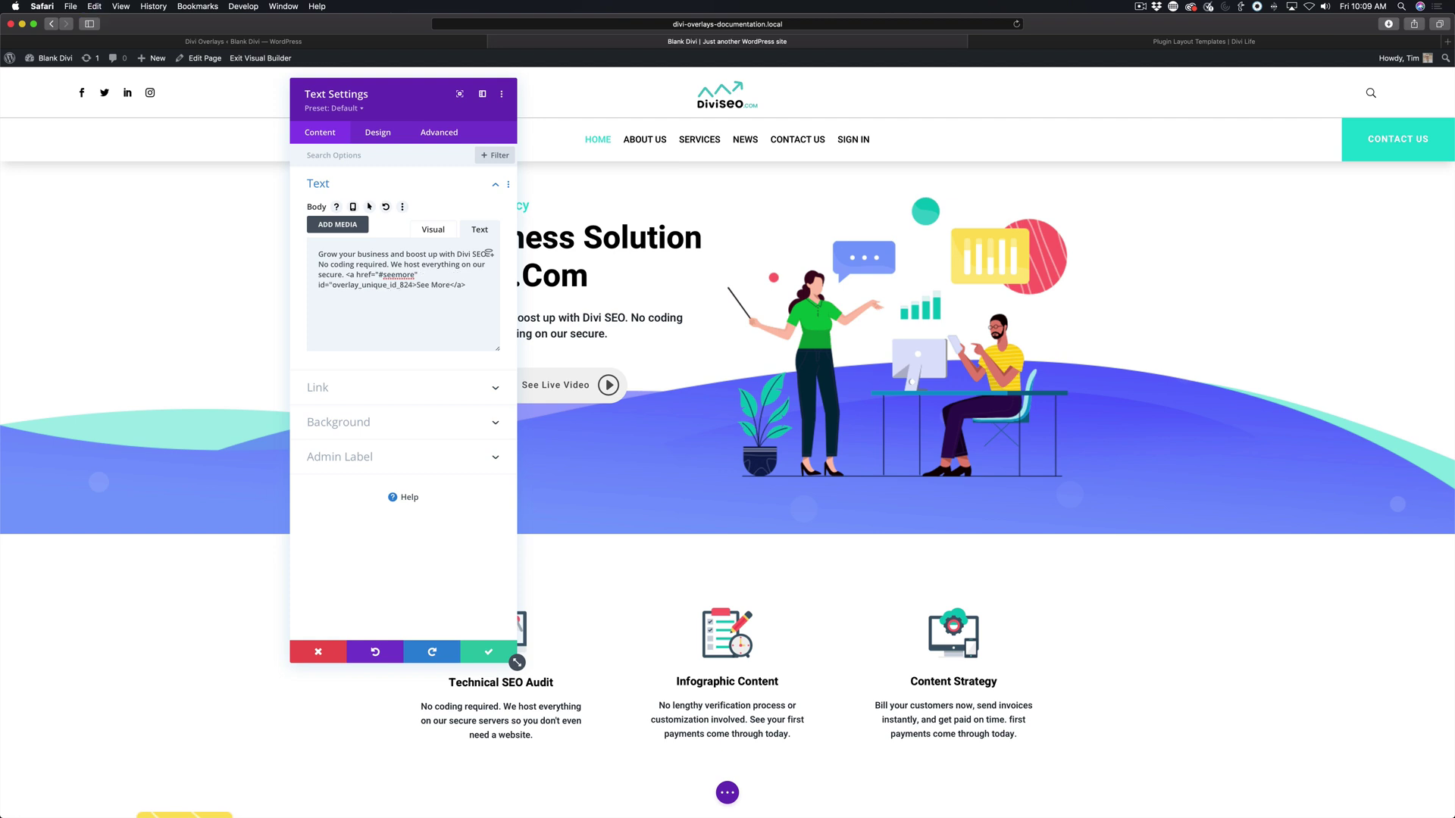
{"action": "type", "text": "\""}
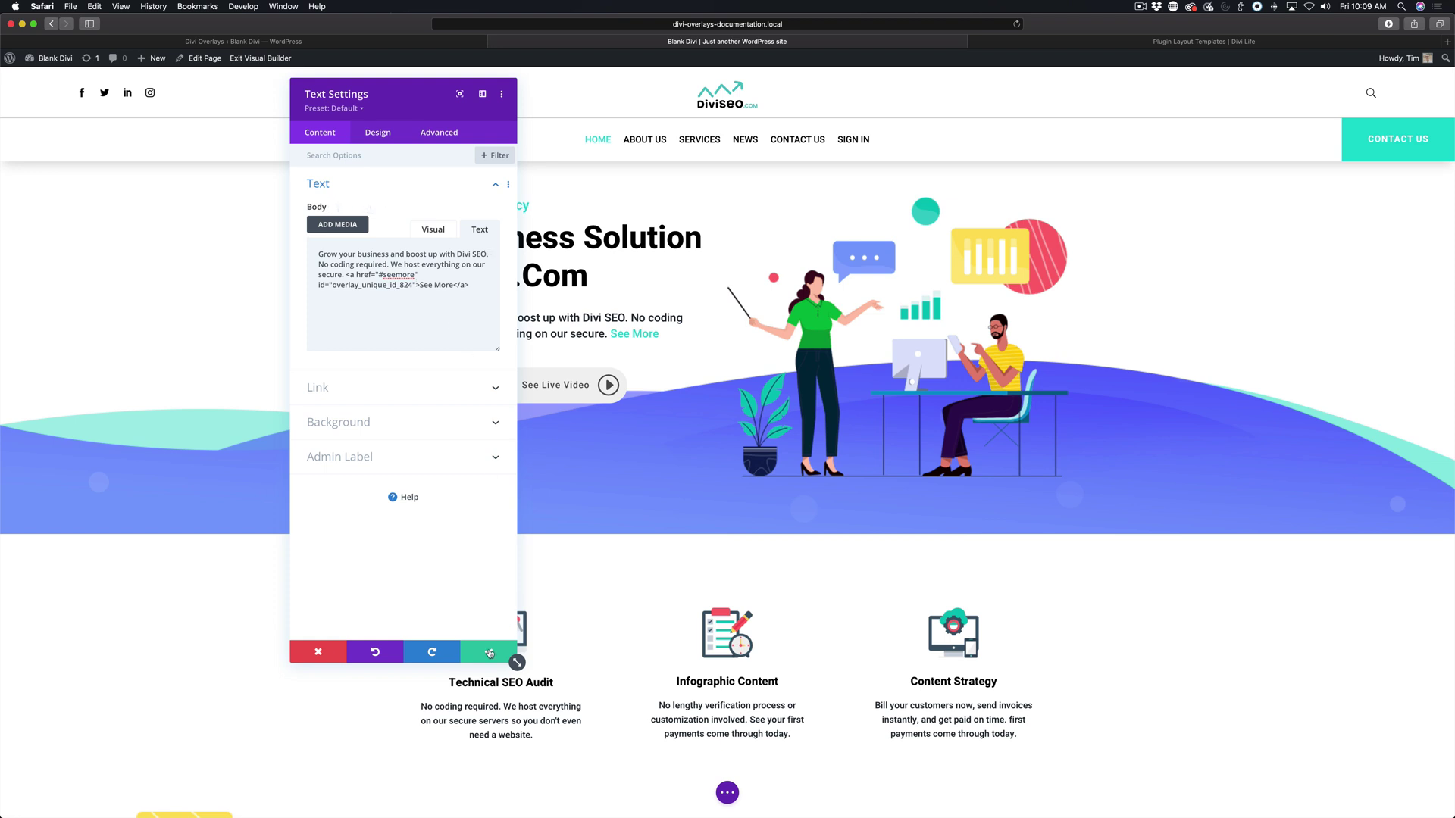
Save the hero text module and exit the Visual Builder to the live homepage.
{"action": "left_click", "coordinate": [433, 230]}
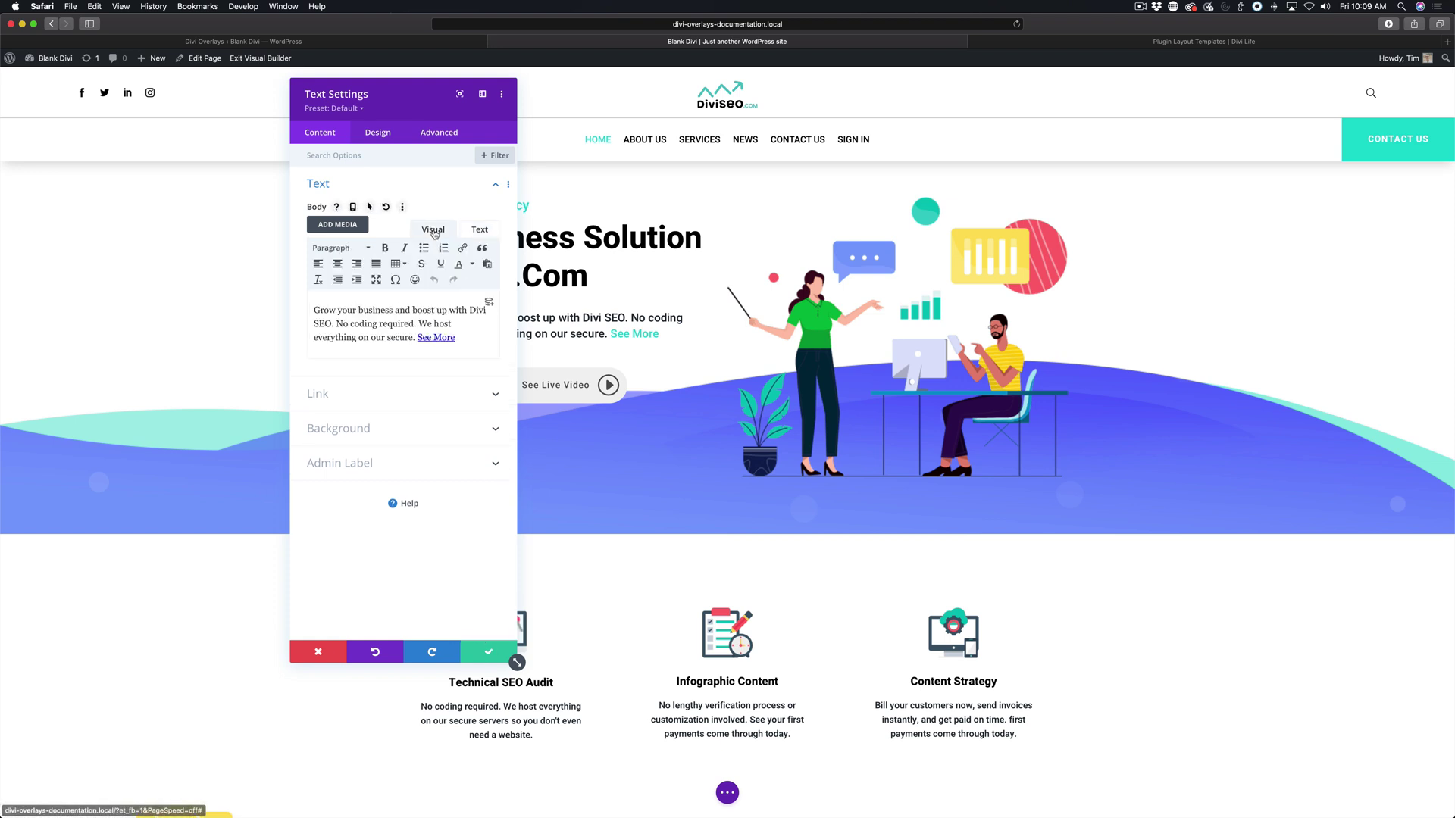
{"action": "left_click", "coordinate": [488, 653]}
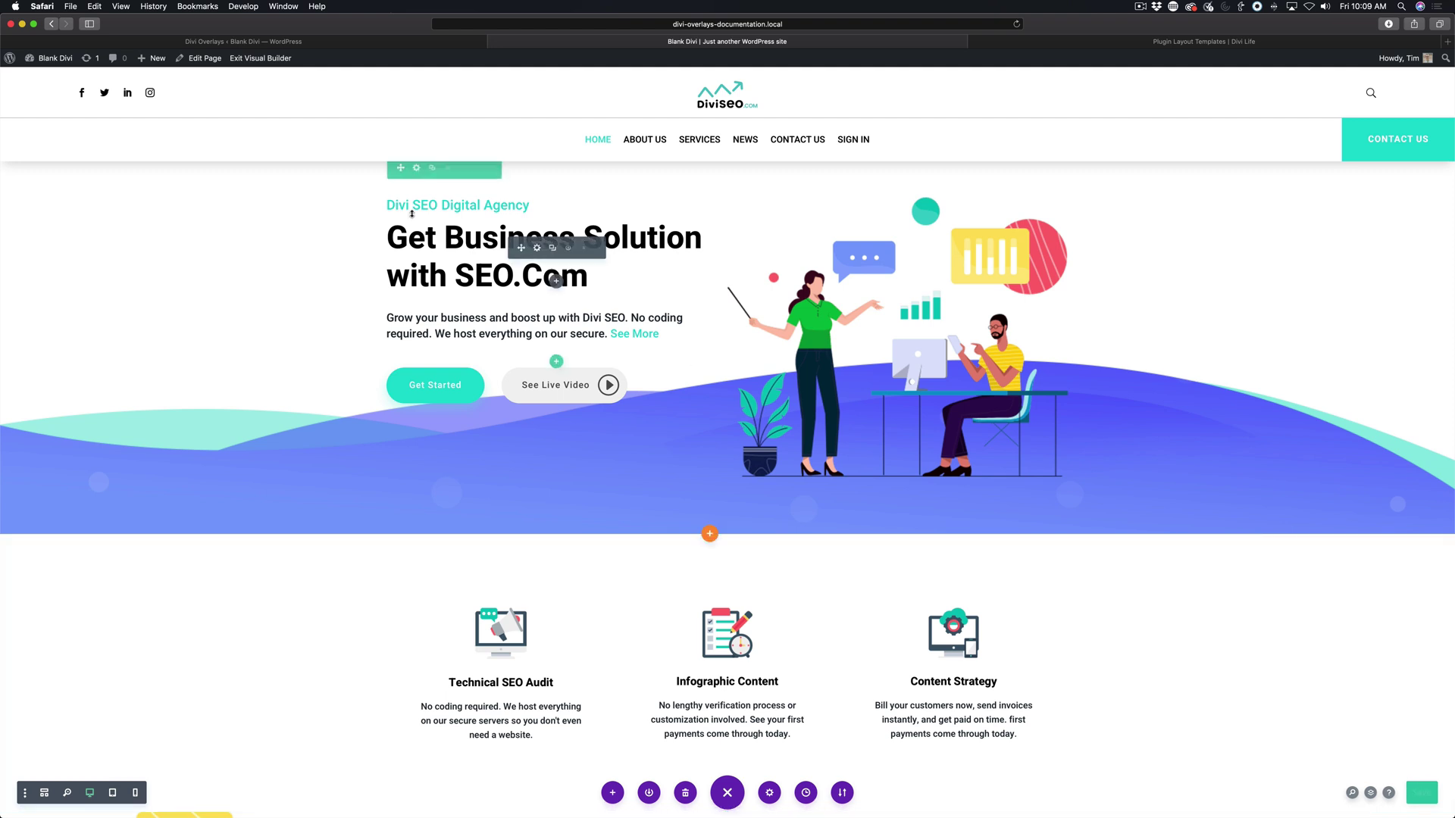
{"action": "left_click", "coordinate": [269, 58]}
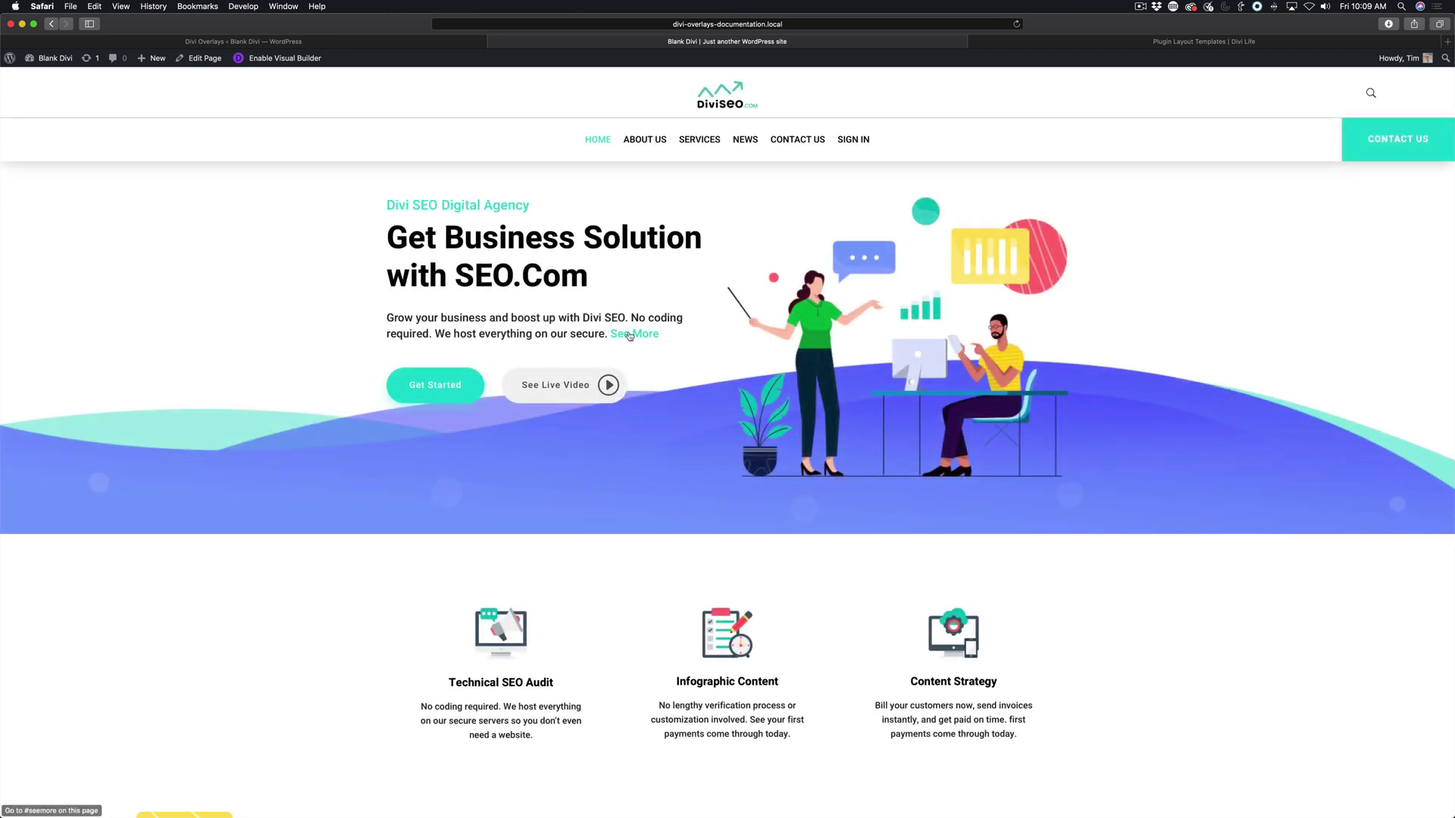
{"action": "left_click", "coordinate": [632, 337]}
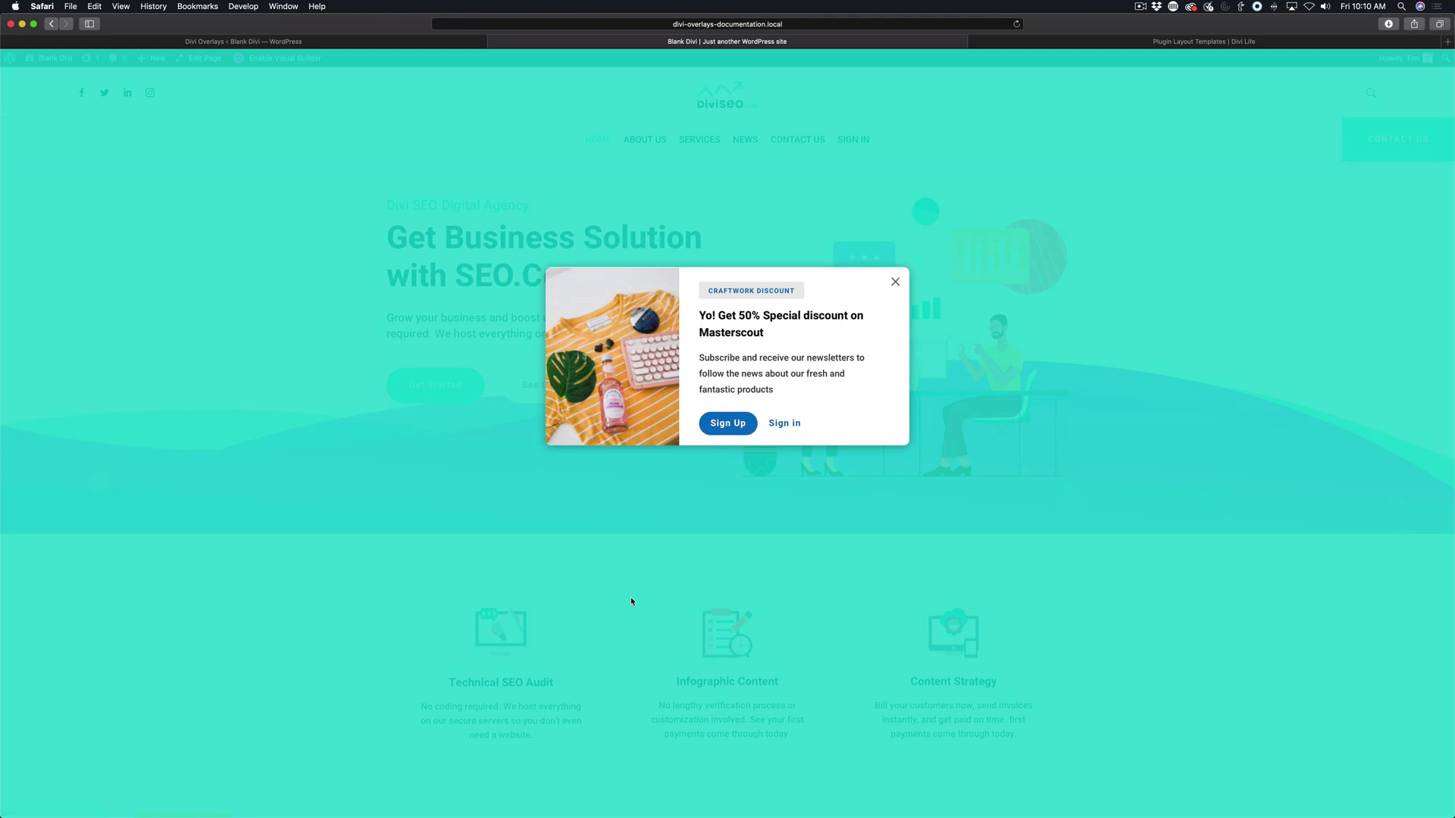
{"action": "left_click", "coordinate": [633, 602]}
{"action": "left_click", "coordinate": [629, 334]}
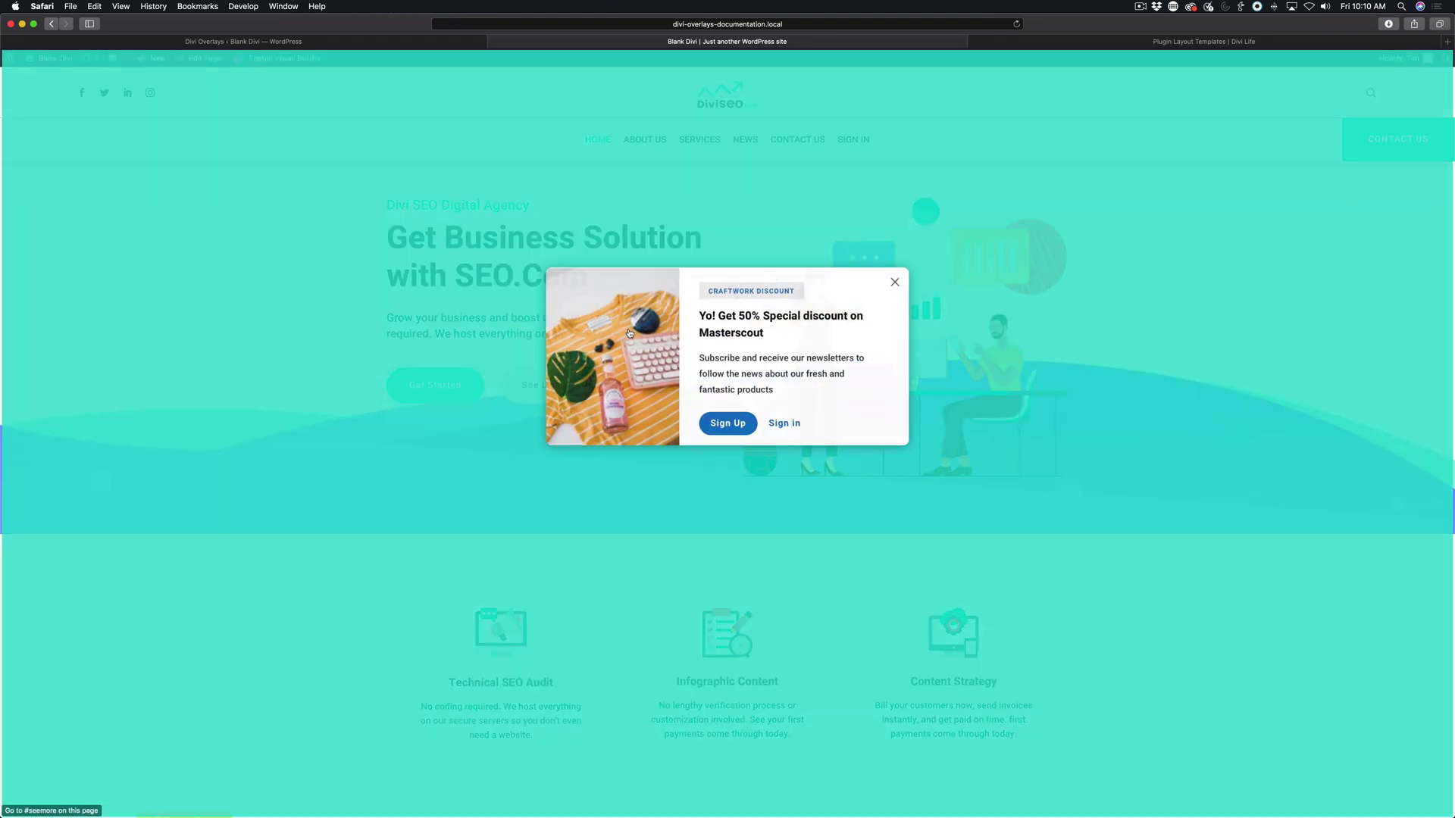
{"action": "left_click", "coordinate": [640, 515]}
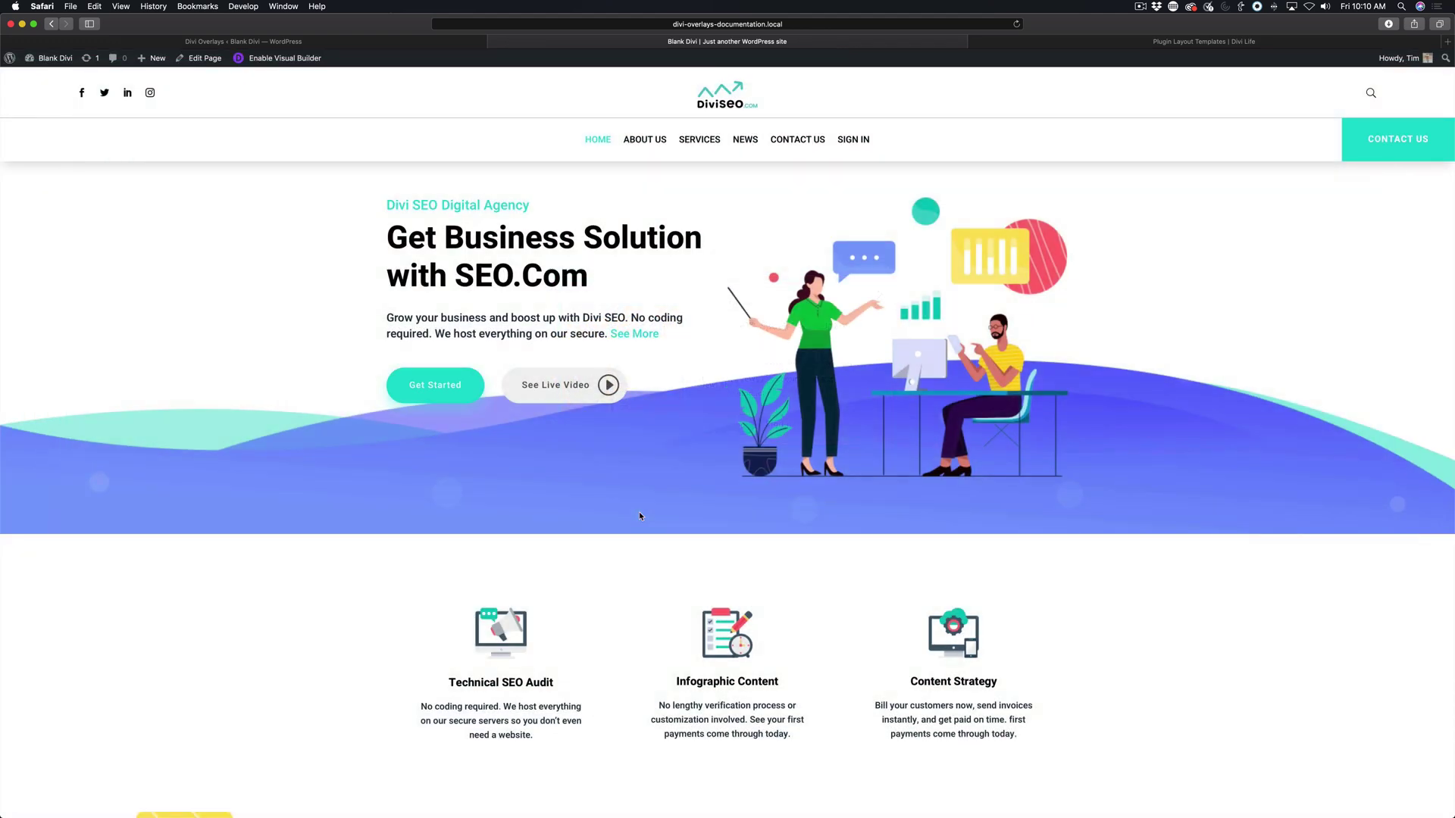
{"action": "triple_click", "coordinate": [548, 316]}
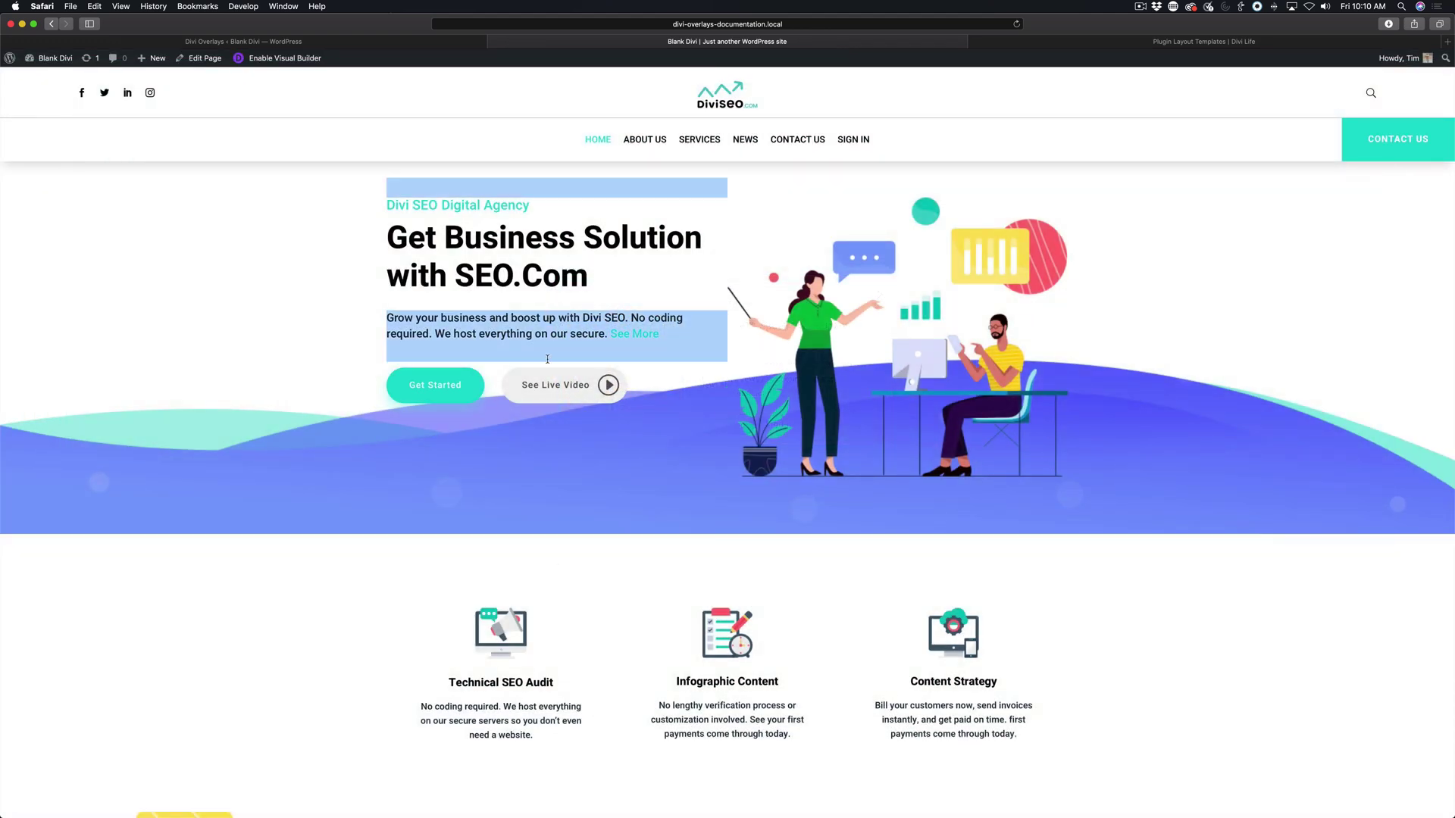
{"action": "scroll", "coordinate": [555, 556], "scroll_direction": "down", "scroll_amount": 3}
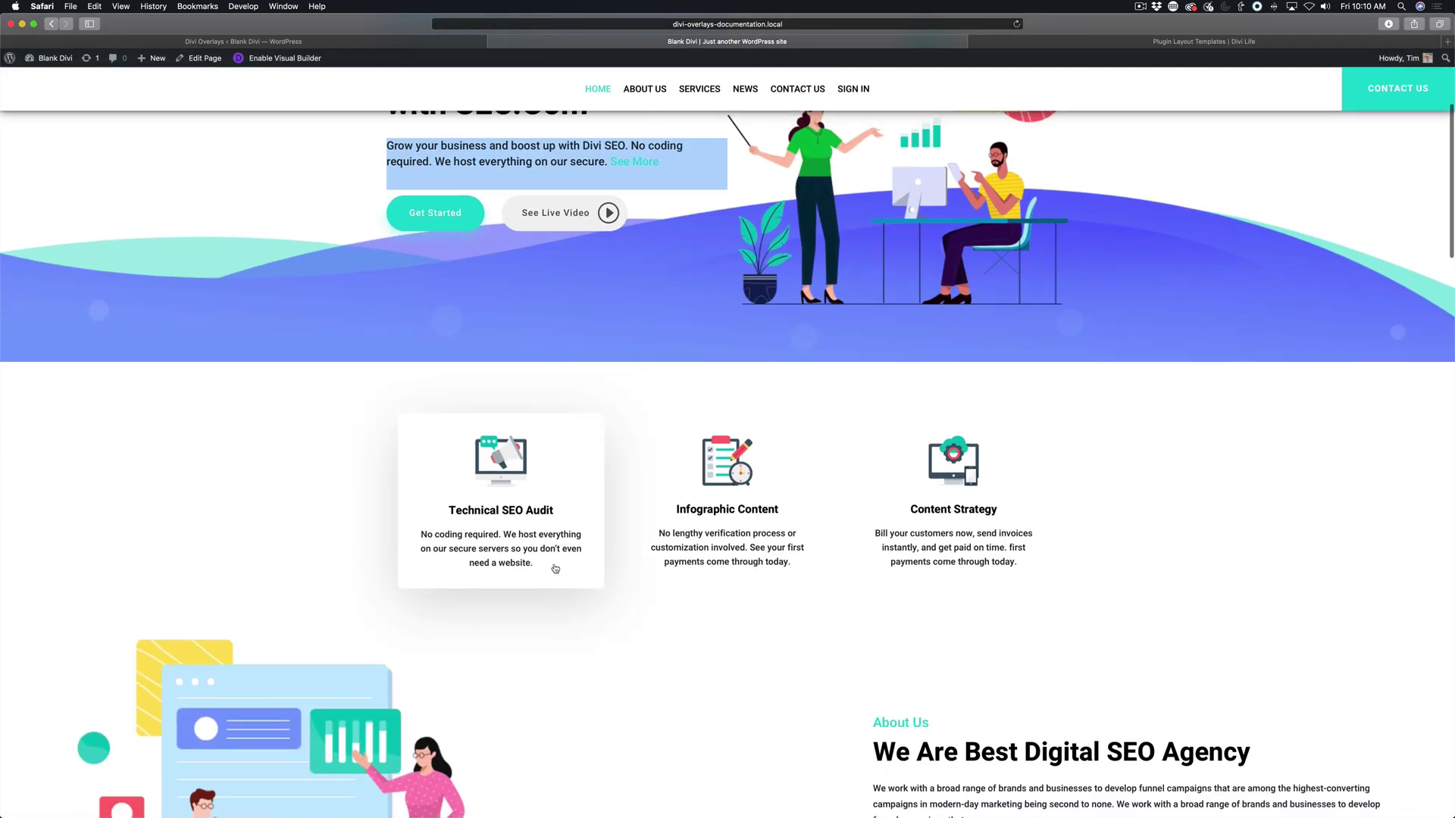
{"action": "left_click_drag", "start_coordinate": [556, 568], "coordinate": [451, 535]}
{"action": "scroll", "coordinate": [909, 566], "scroll_direction": "down", "scroll_amount": 5}
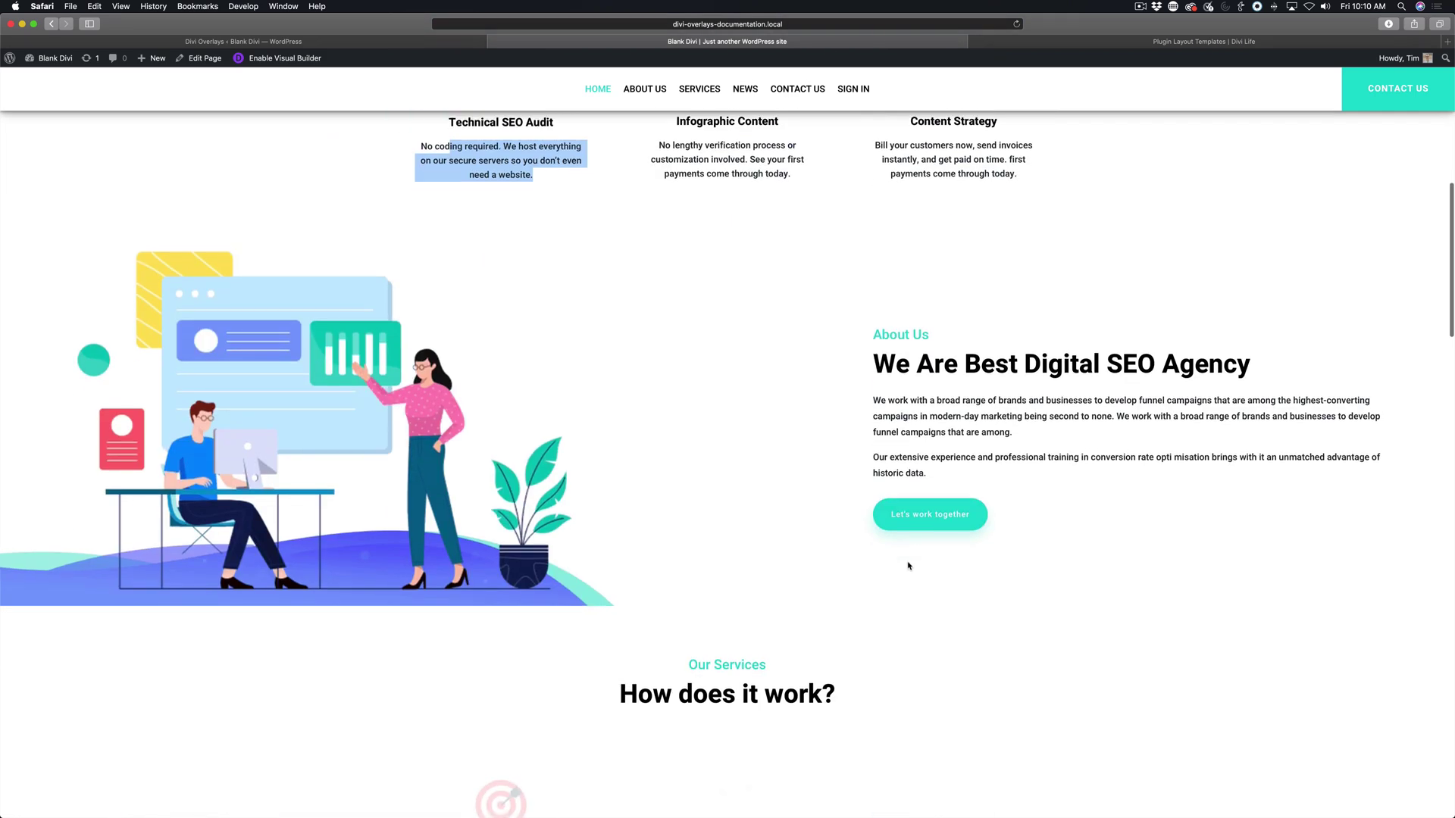
{"action": "triple_click", "coordinate": [960, 424]}
{"action": "left_click", "coordinate": [959, 453]}
{"action": "scroll", "coordinate": [959, 452], "scroll_direction": "down", "scroll_amount": 6}
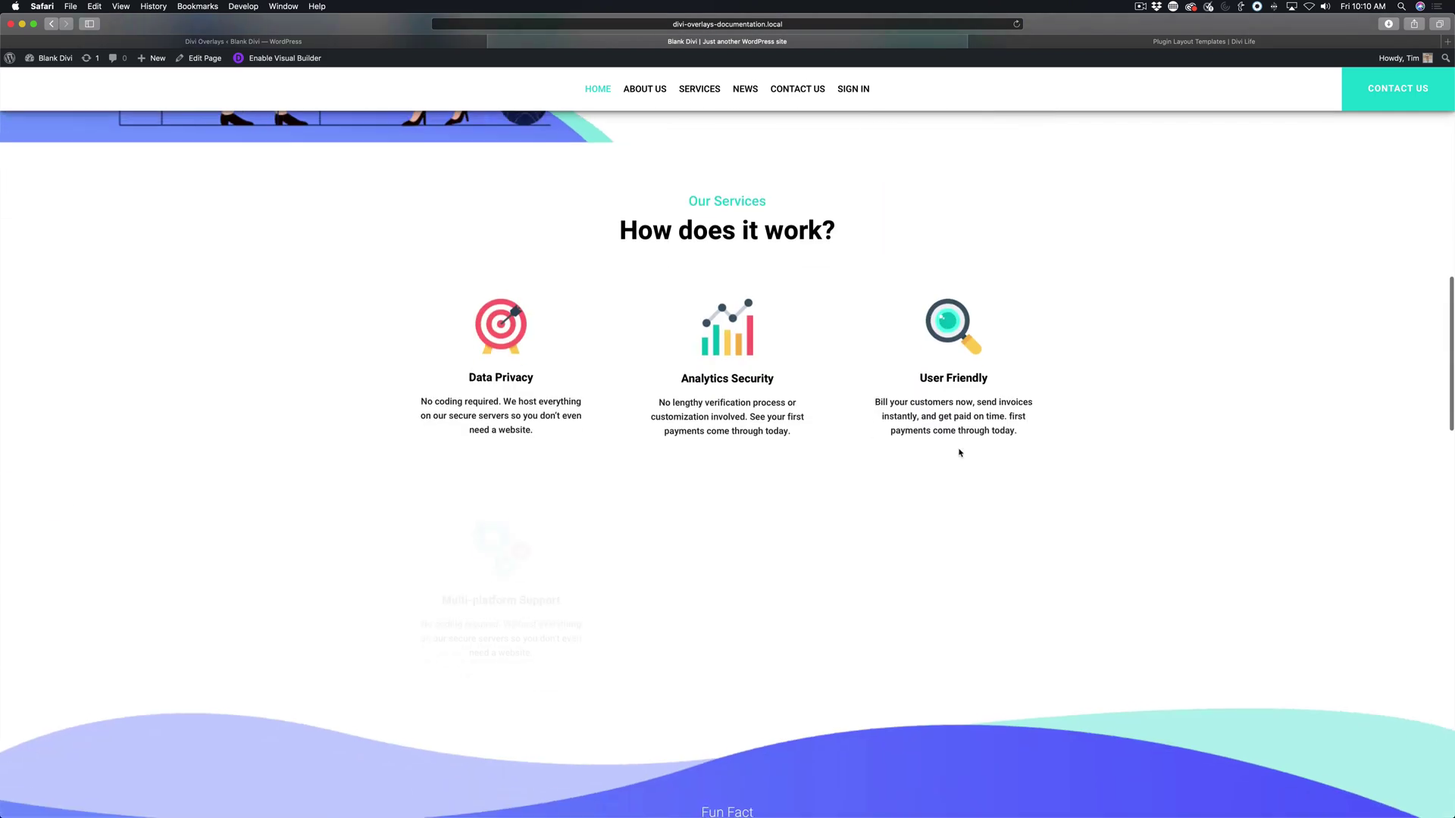
{"action": "scroll", "coordinate": [959, 453], "scroll_direction": "down", "scroll_amount": 10}
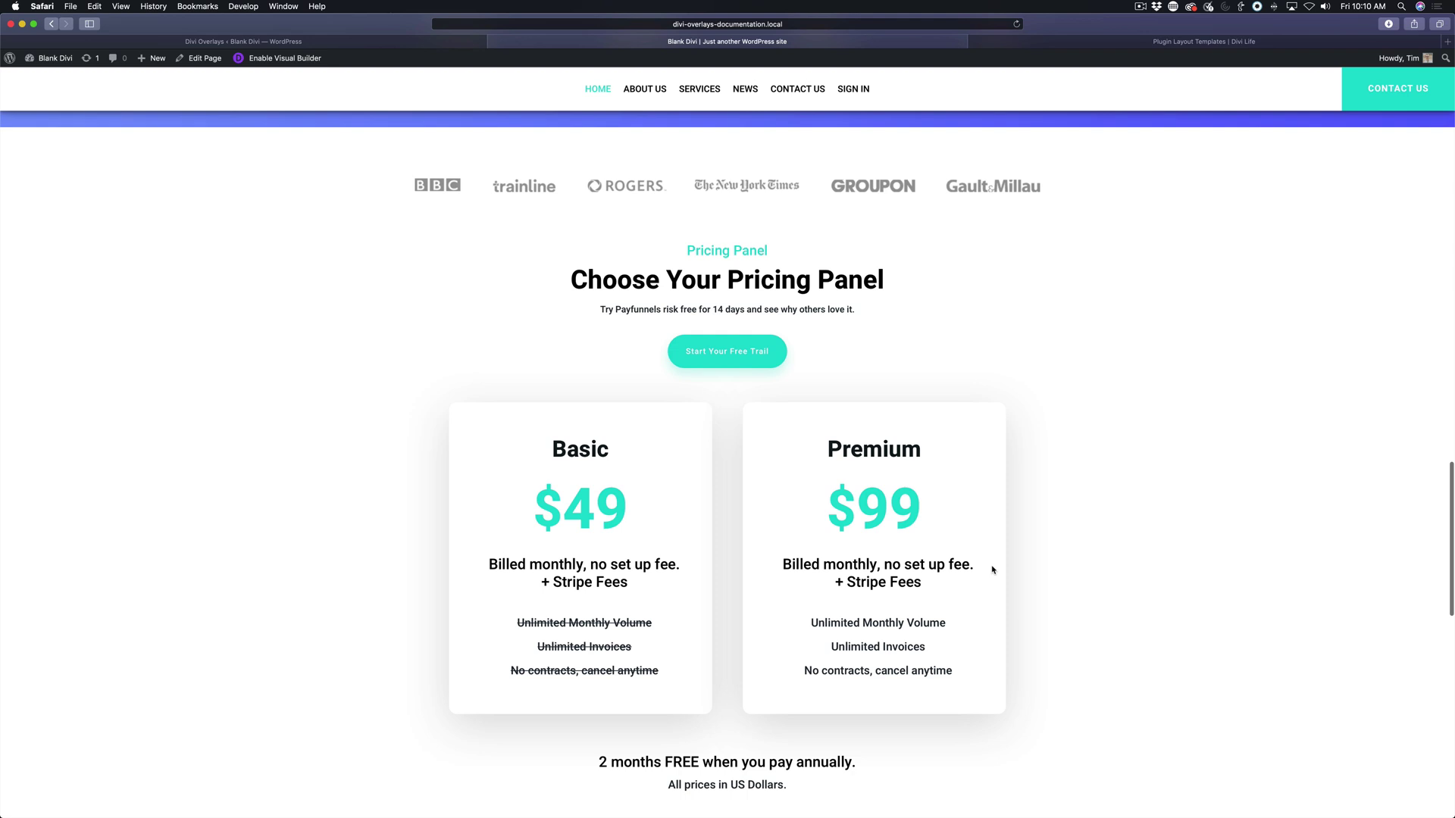
{"action": "key", "text": "super+r"}
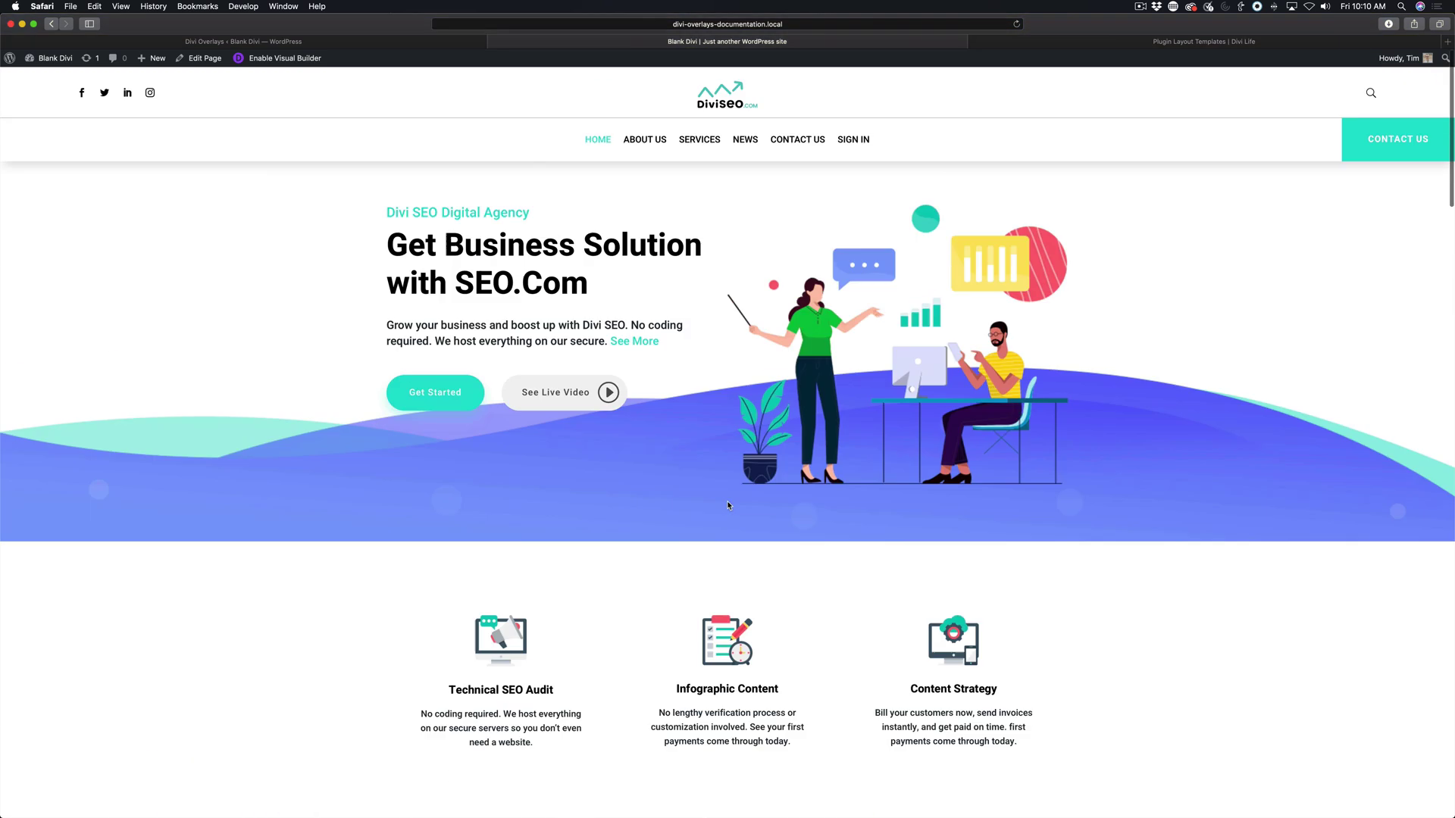